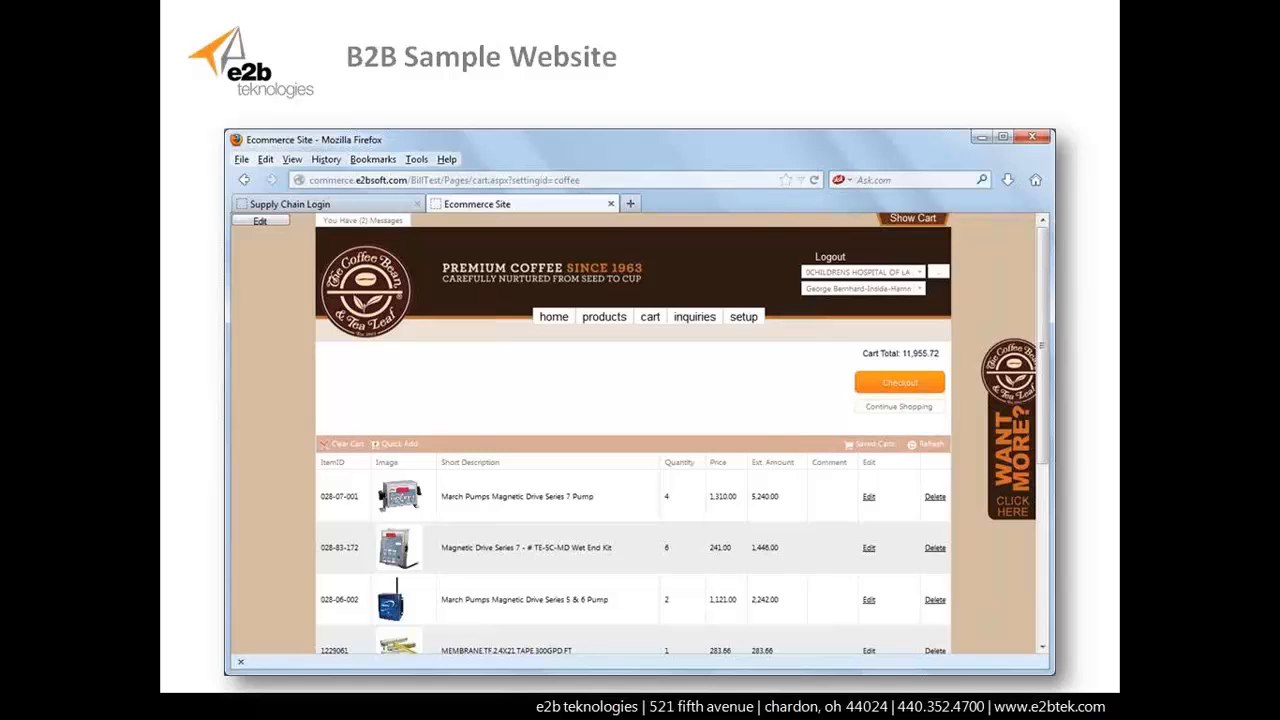
- Advance the slide show to the Demonstration slide, then bring up the open-windows list
{"action": "key", "text": "Right"}
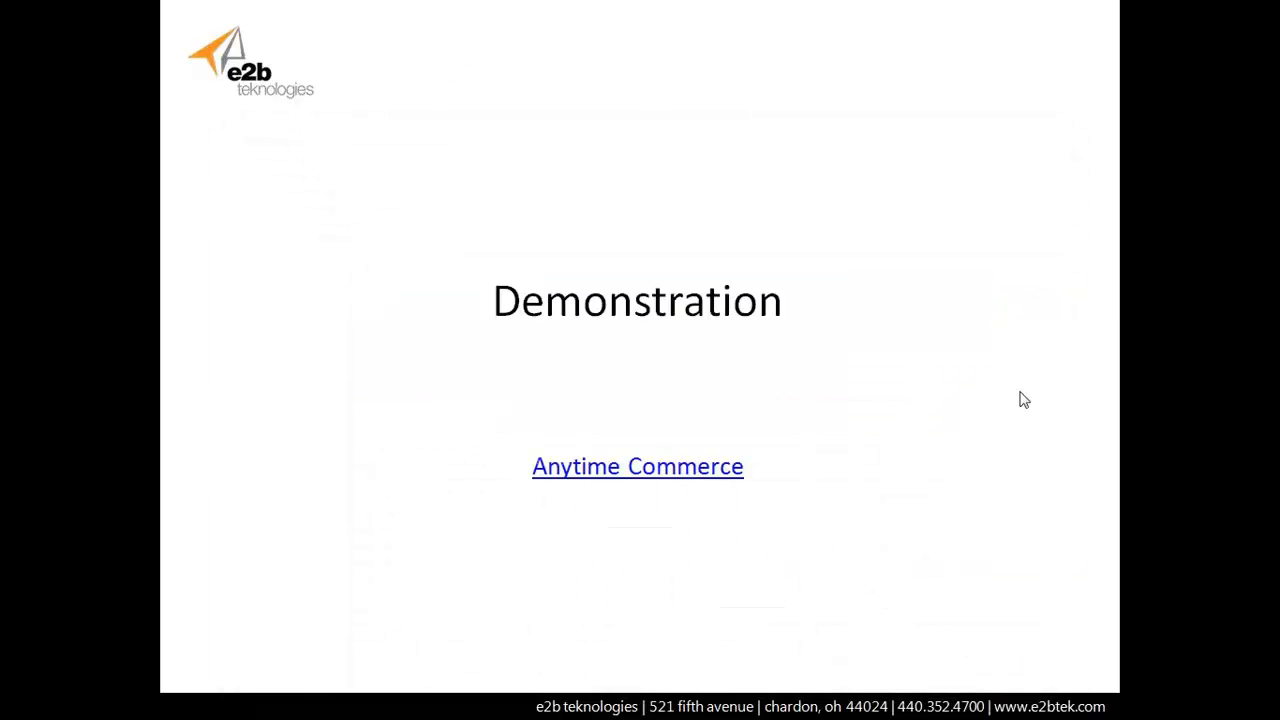
{"action": "key", "text": "alt+Tab"}
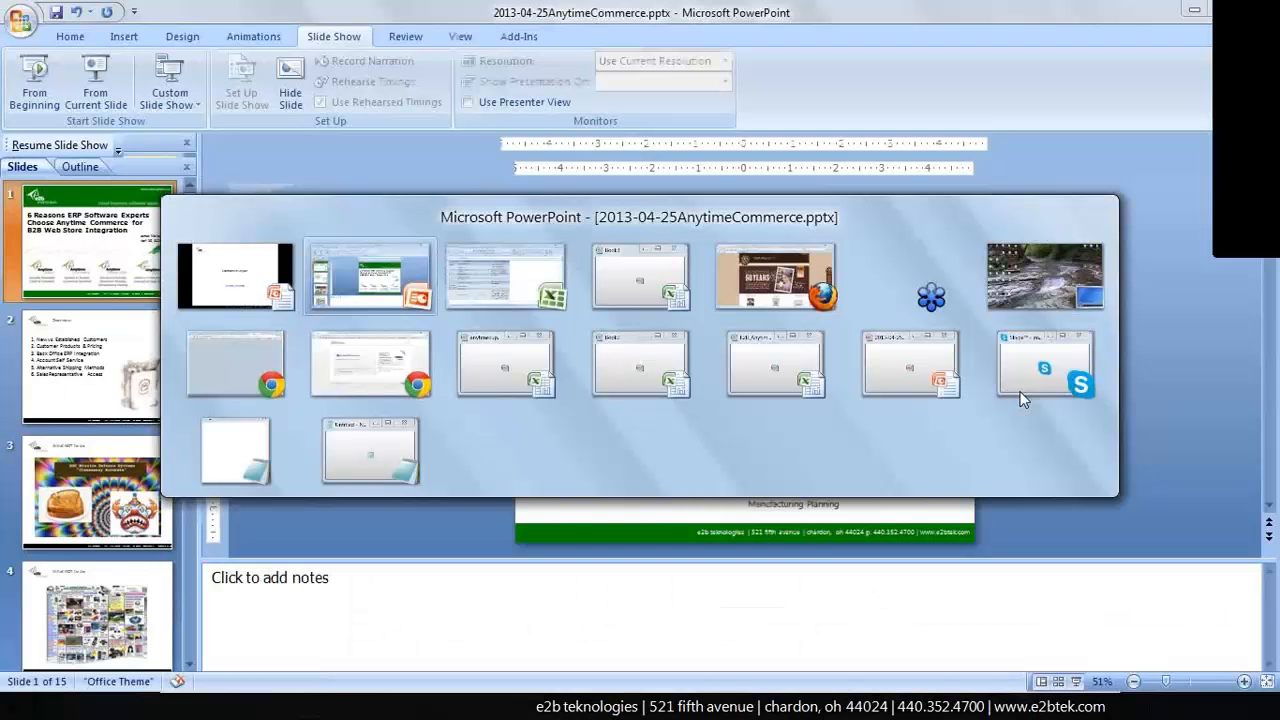
- Switch to Firefox and copy the full coffee storefront address ending in settingid=coffee
{"action": "key", "text": "alt+Tab"}
{"action": "key", "text": "alt+Tab"}
{"action": "key", "text": "alt+Tab"}
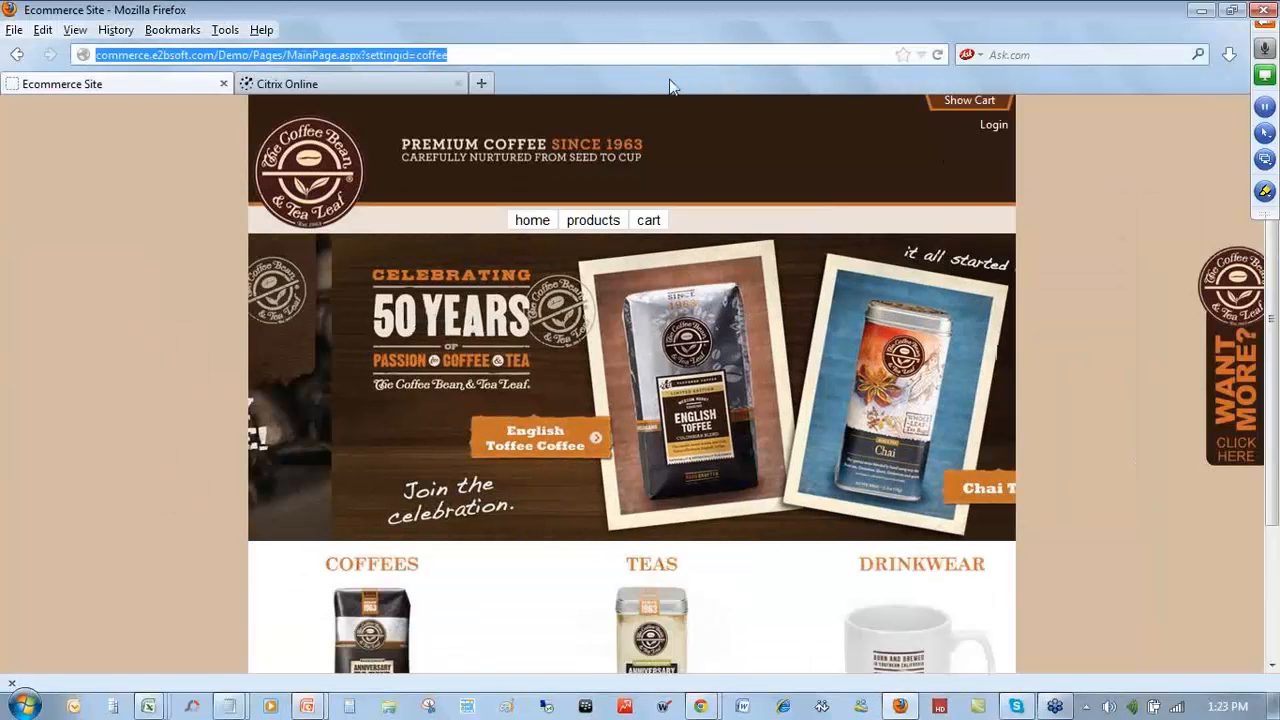
{"action": "left_click", "coordinate": [610, 55]}
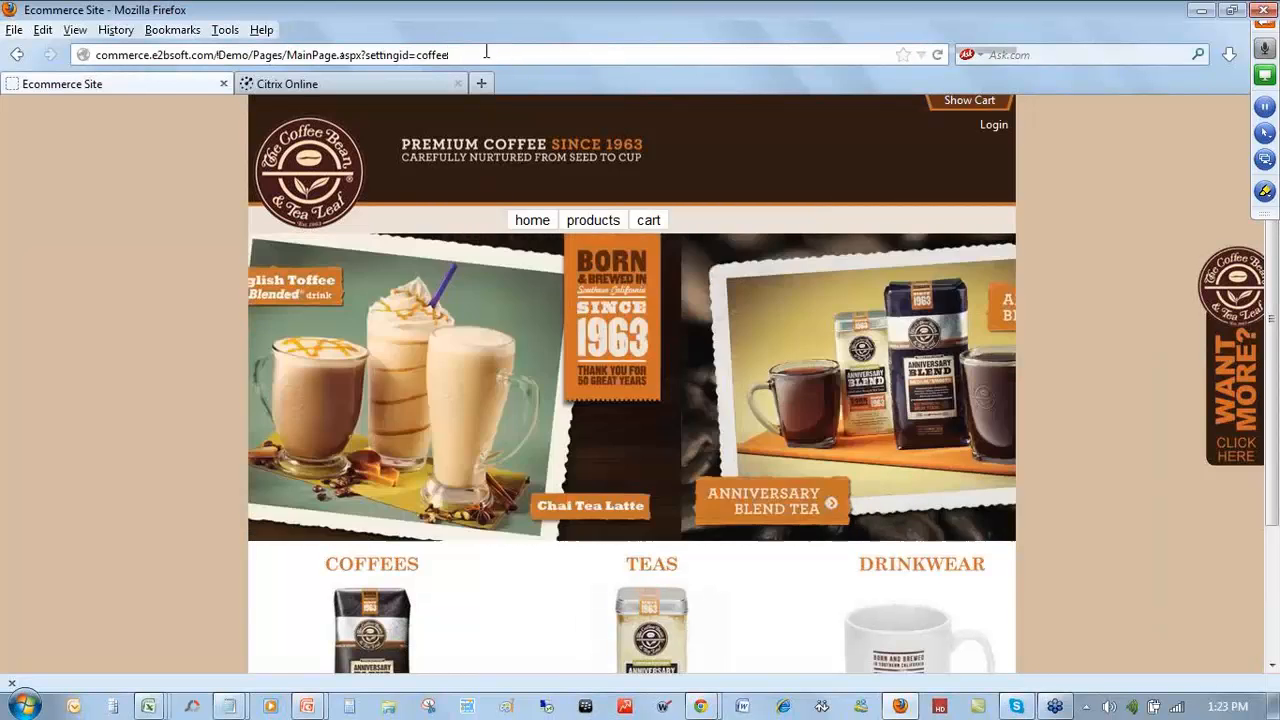
{"action": "left_click_drag", "start_coordinate": [366, 55], "coordinate": [479, 55]}
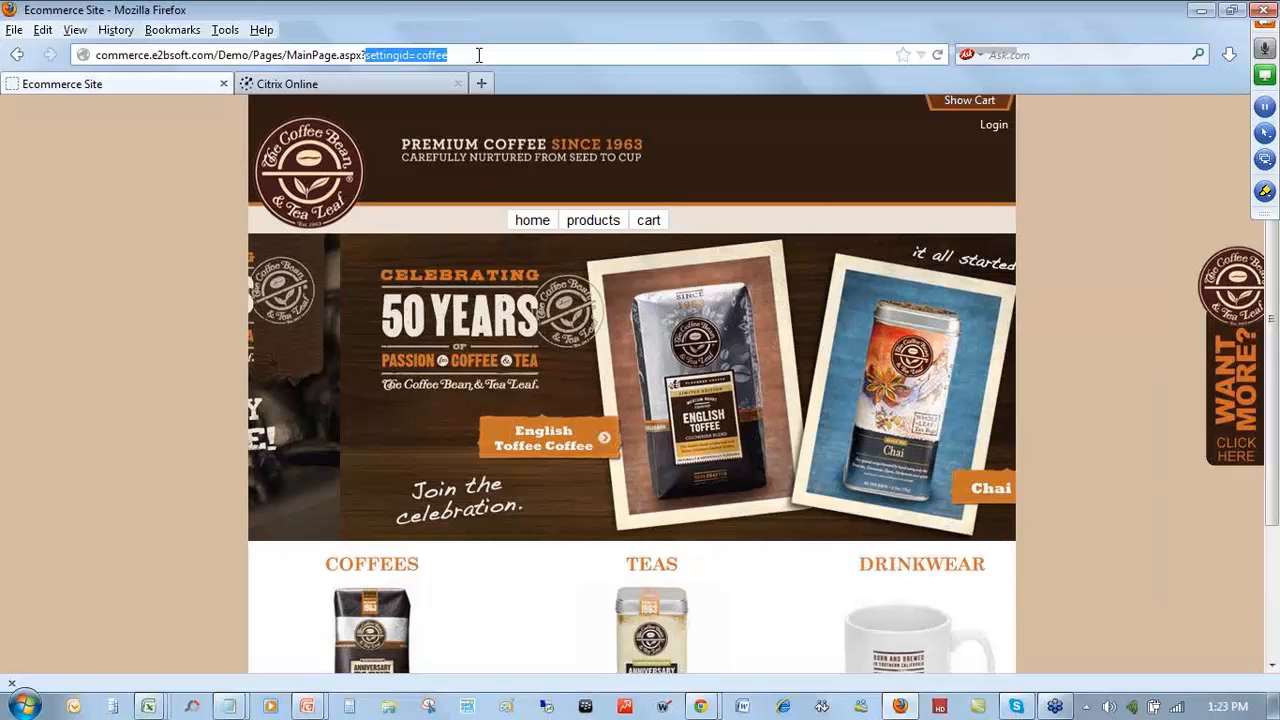
{"action": "left_click", "coordinate": [479, 55]}
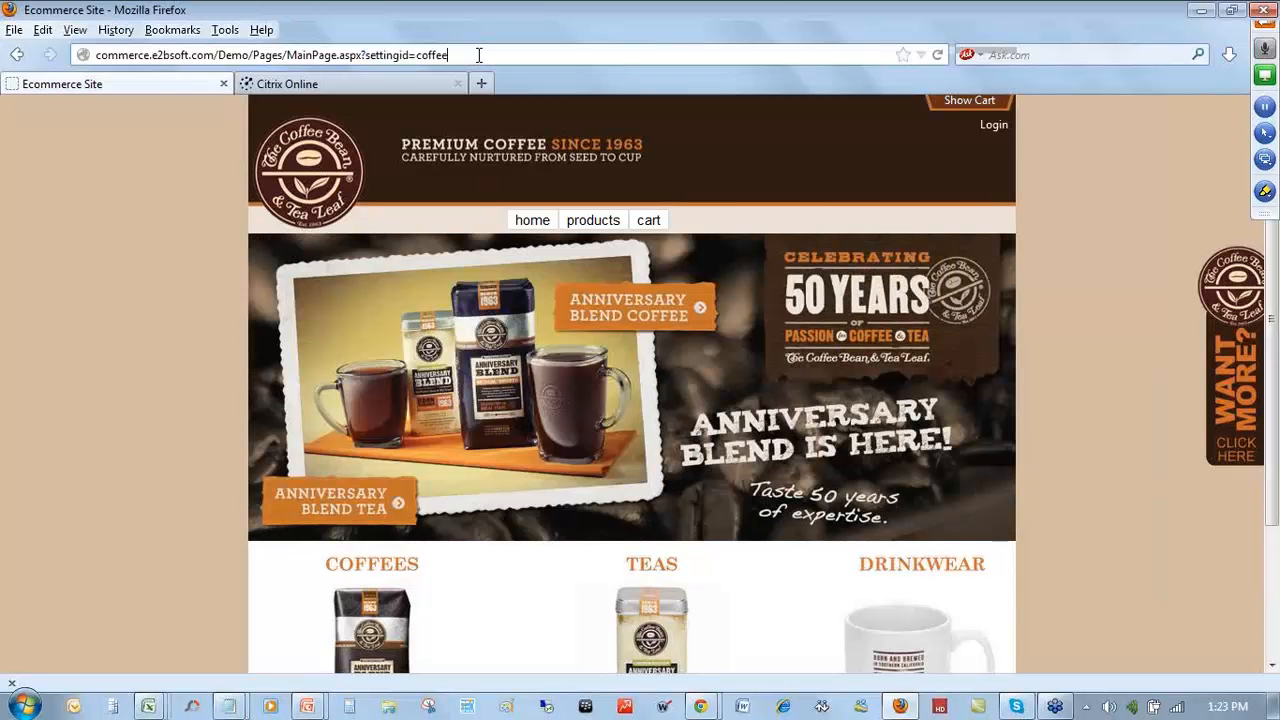
{"action": "triple_click", "coordinate": [479, 55]}
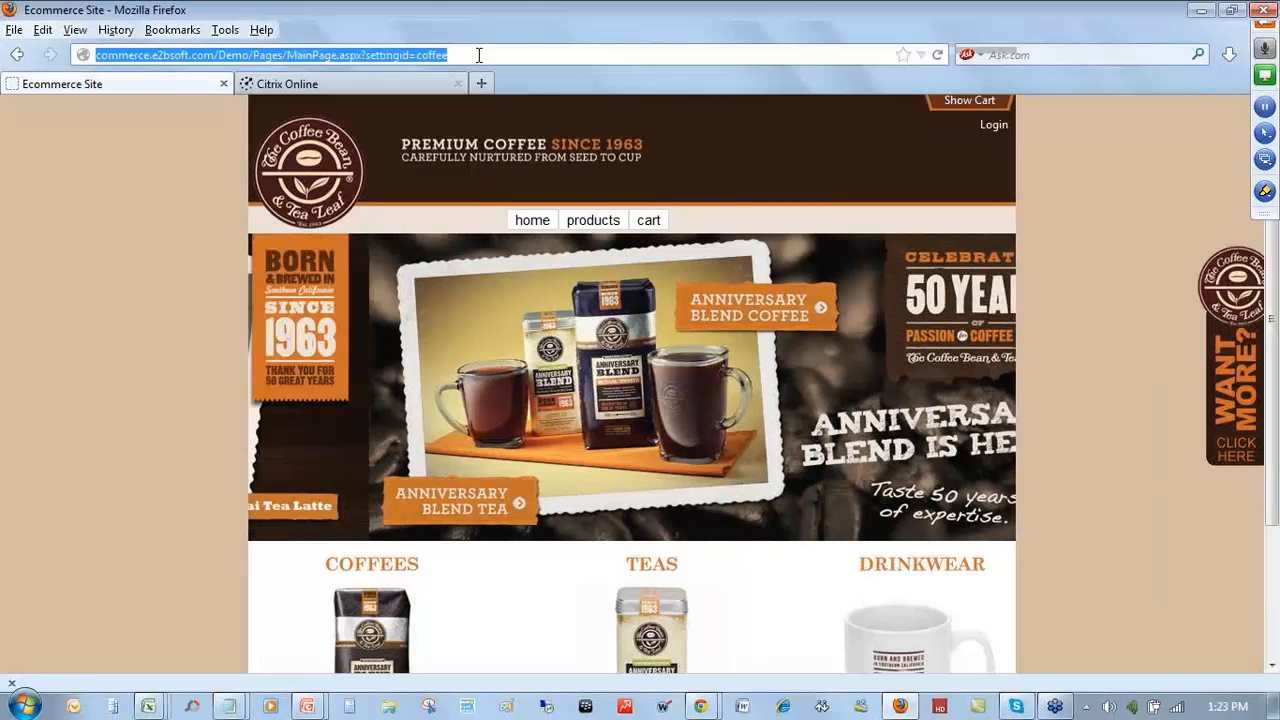
{"action": "right_click", "coordinate": [495, 57]}
{"action": "left_click", "coordinate": [525, 114]}
- In a new tab, paste the storefront address with coffee replaced by none, and load it
{"action": "left_click", "coordinate": [482, 84]}
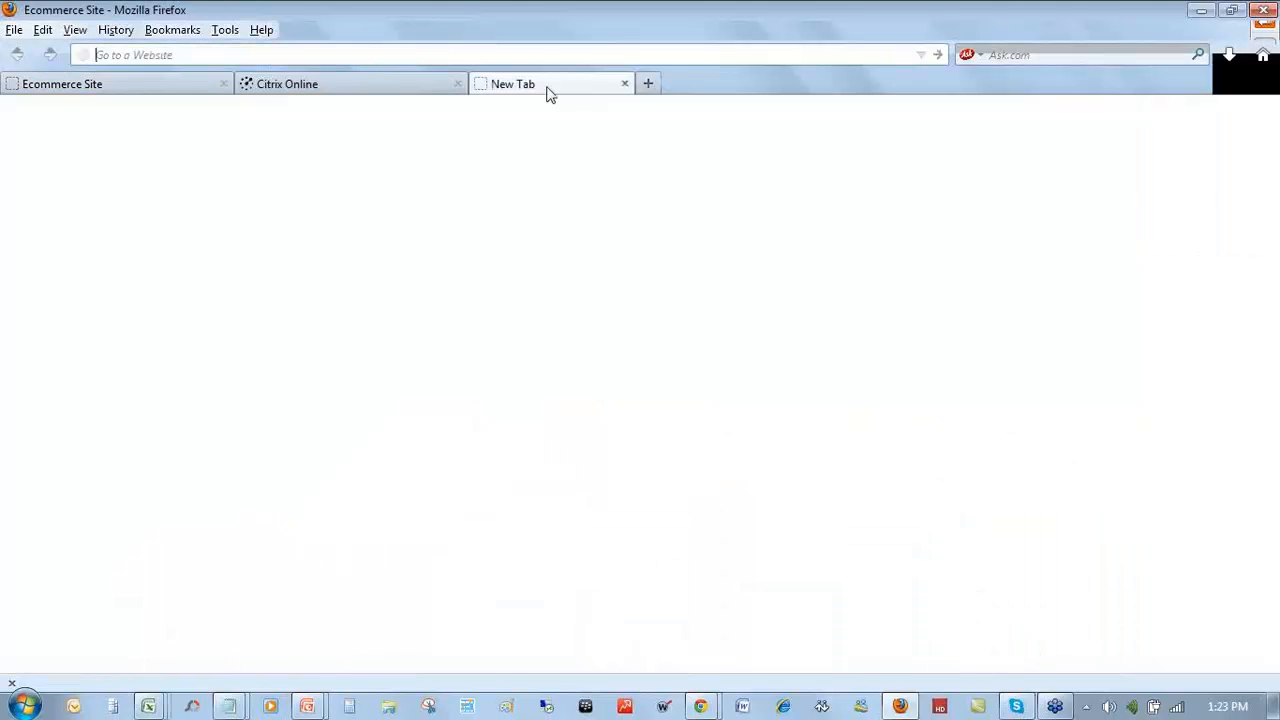
{"action": "key", "text": "ctrl+v"}
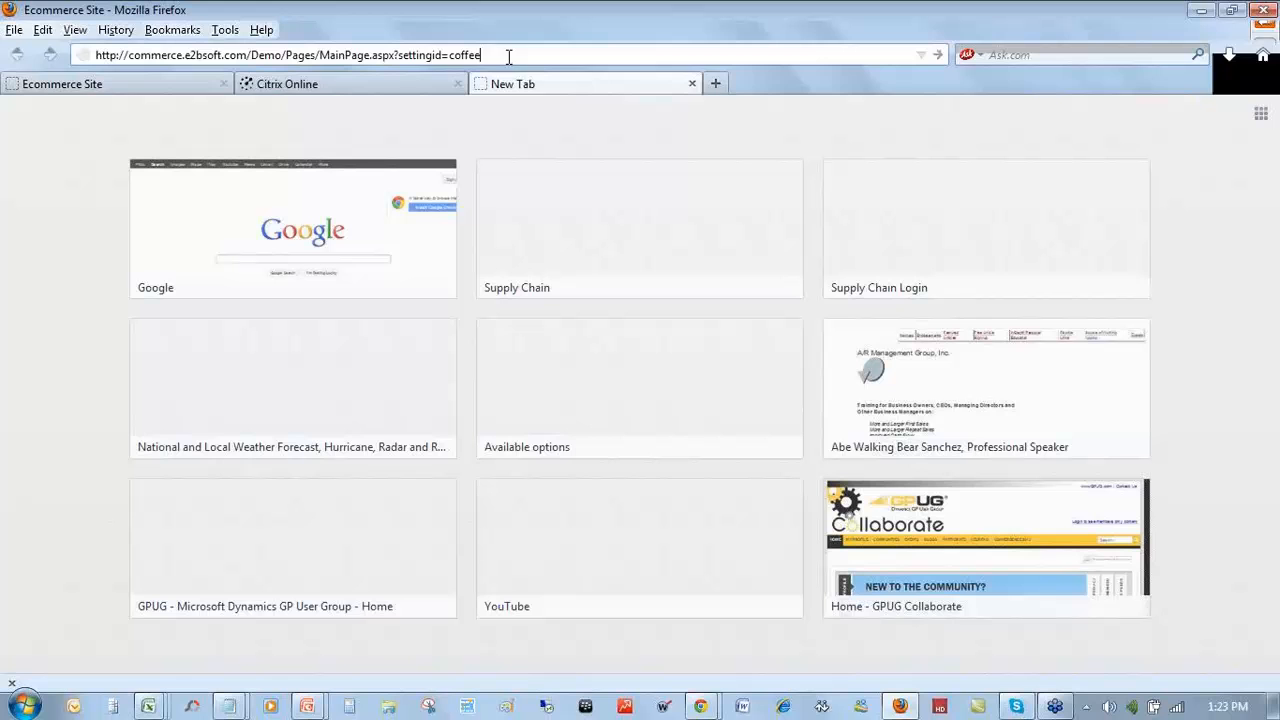
{"action": "double_click", "coordinate": [452, 55]}
{"action": "type", "text": "n"}
{"action": "type", "text": "one"}
{"action": "key", "text": "Return"}
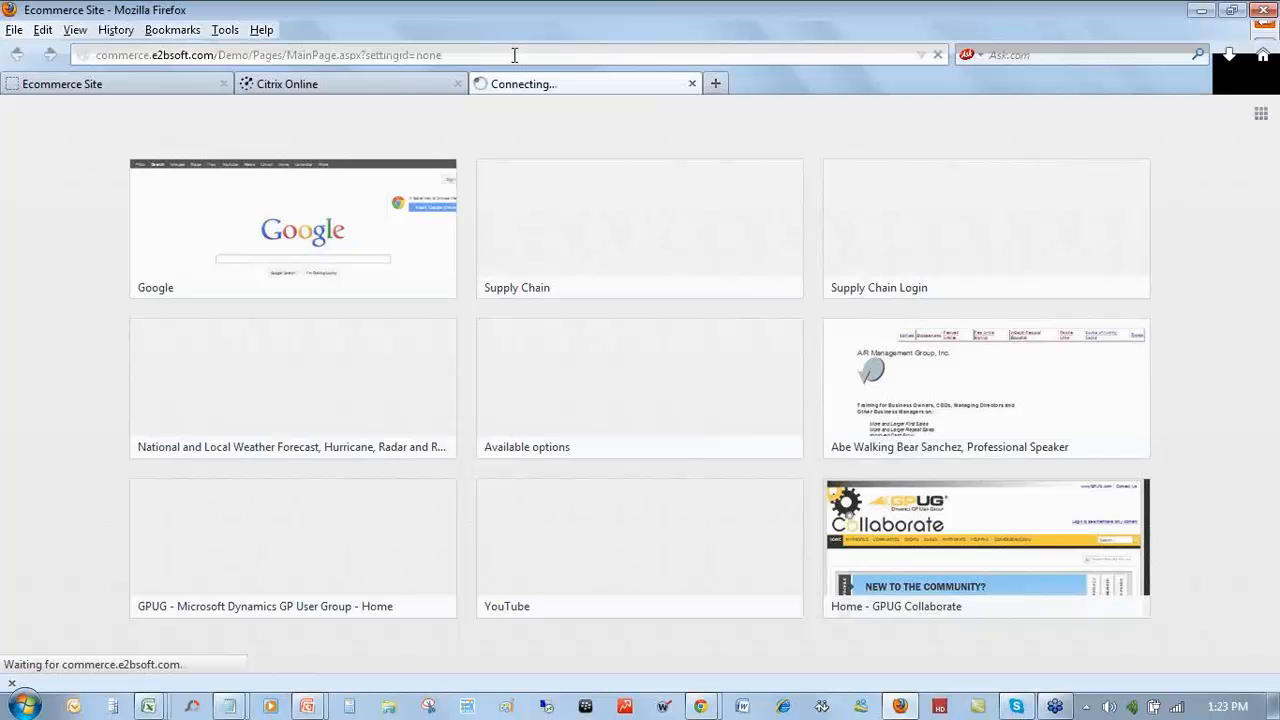
- Replace none with the indmar setting in the address and load the Indmar storefront
{"action": "left_click", "coordinate": [584, 55]}
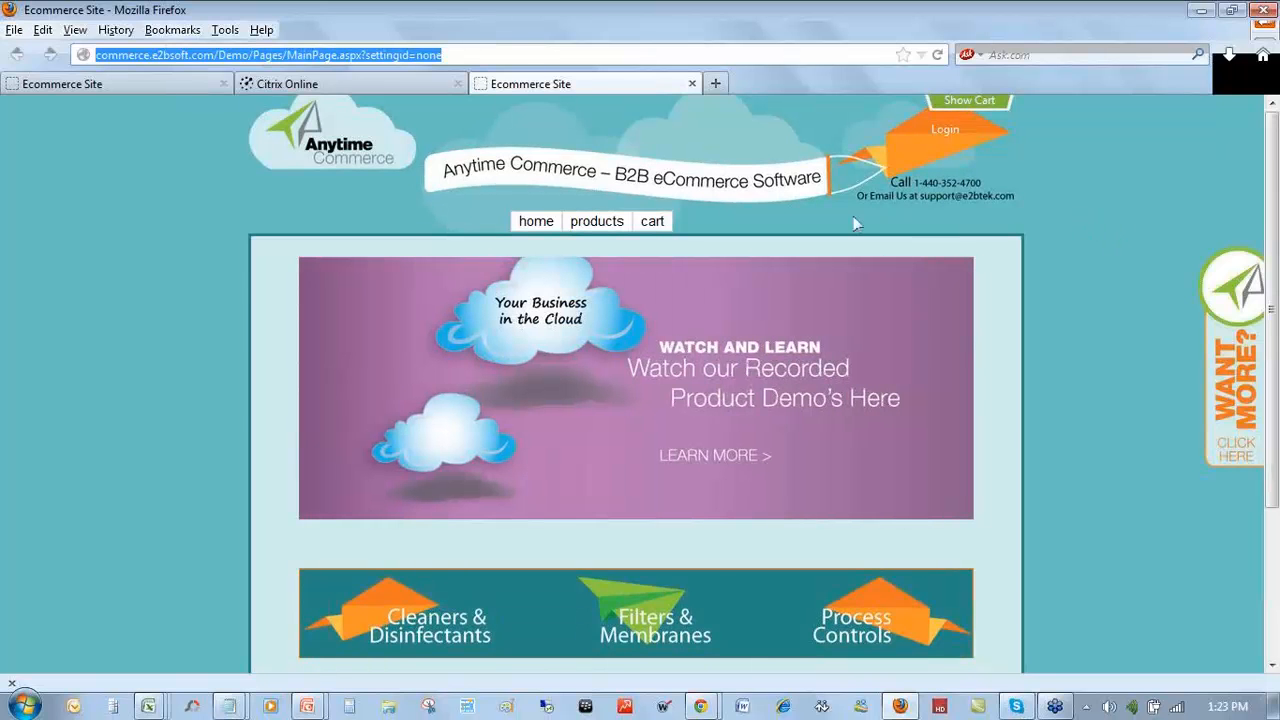
{"action": "left_click", "coordinate": [617, 55]}
{"action": "double_click", "coordinate": [428, 56]}
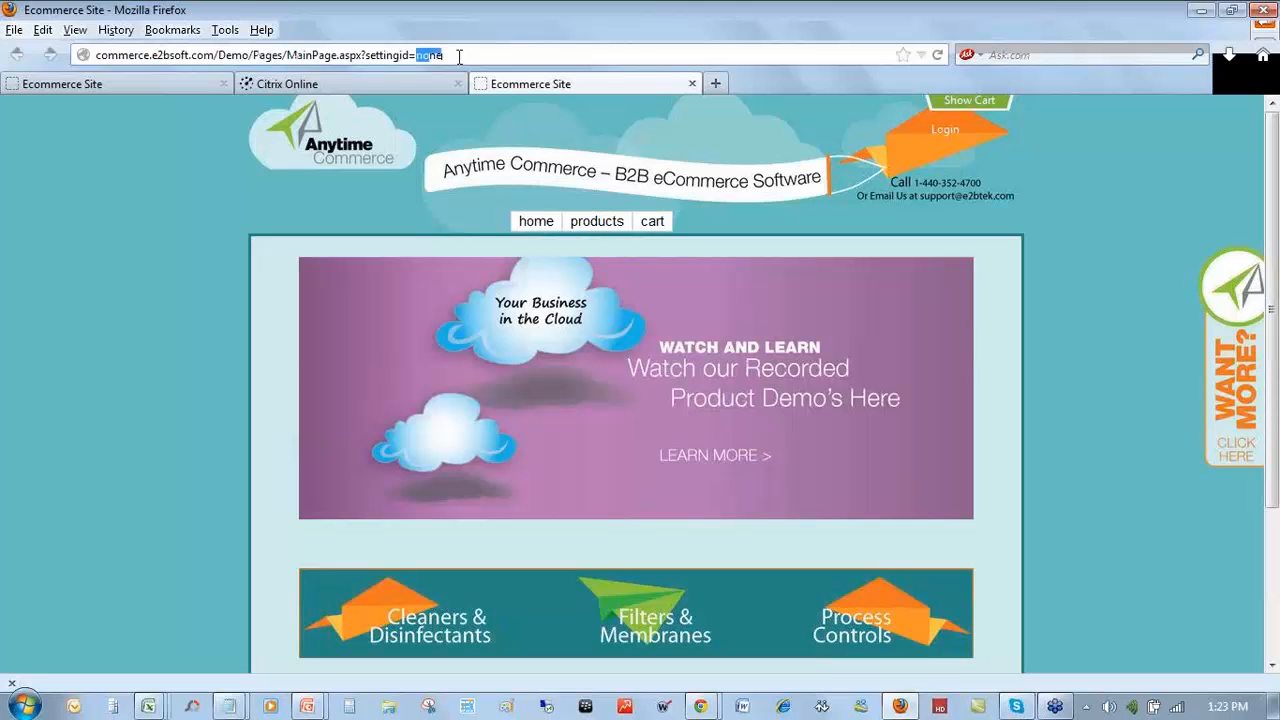
{"action": "type", "text": "inm"}
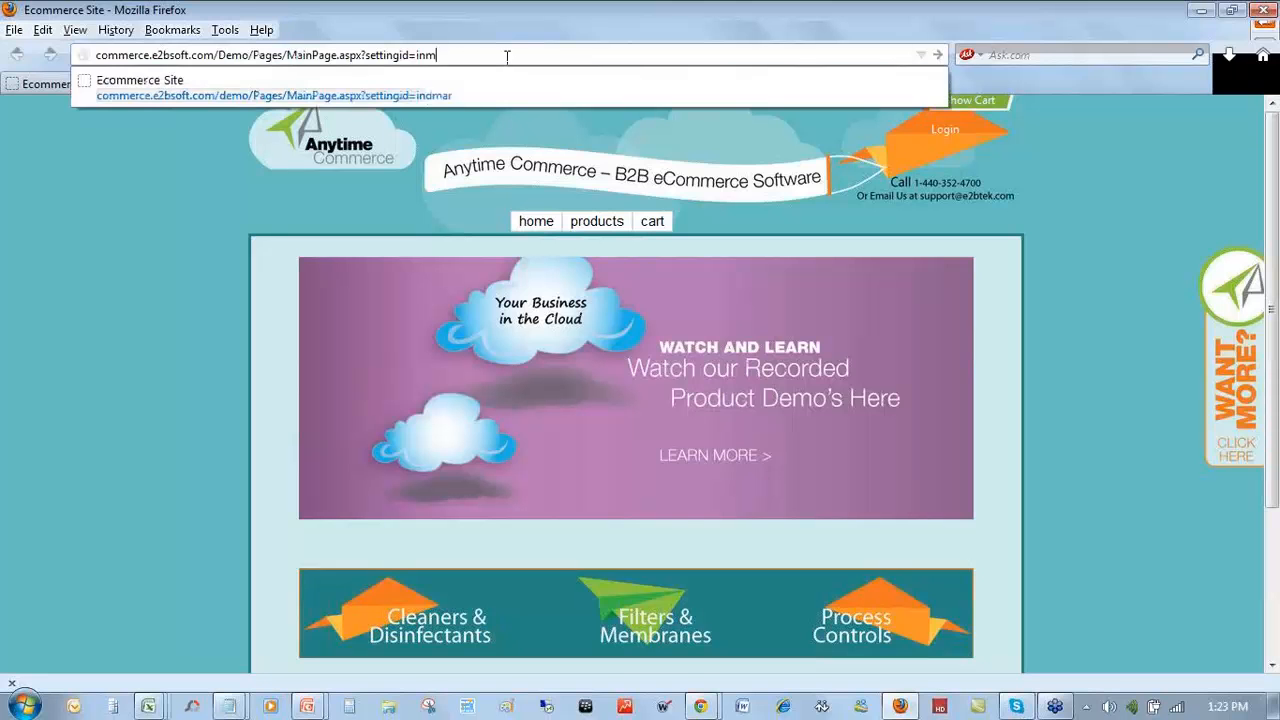
{"action": "type", "text": "mar"}
{"action": "key", "text": "Return"}
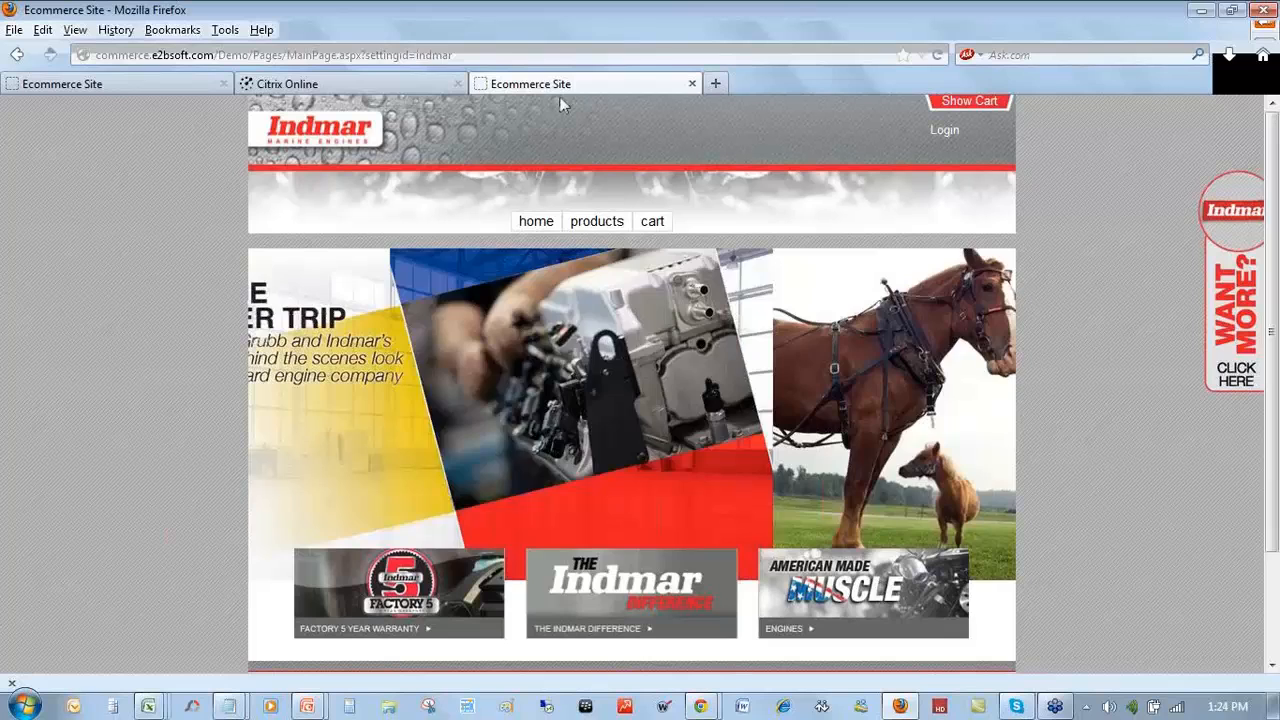
- View the Indmar products page, then close the Indmar tab
{"action": "left_click", "coordinate": [596, 221]}
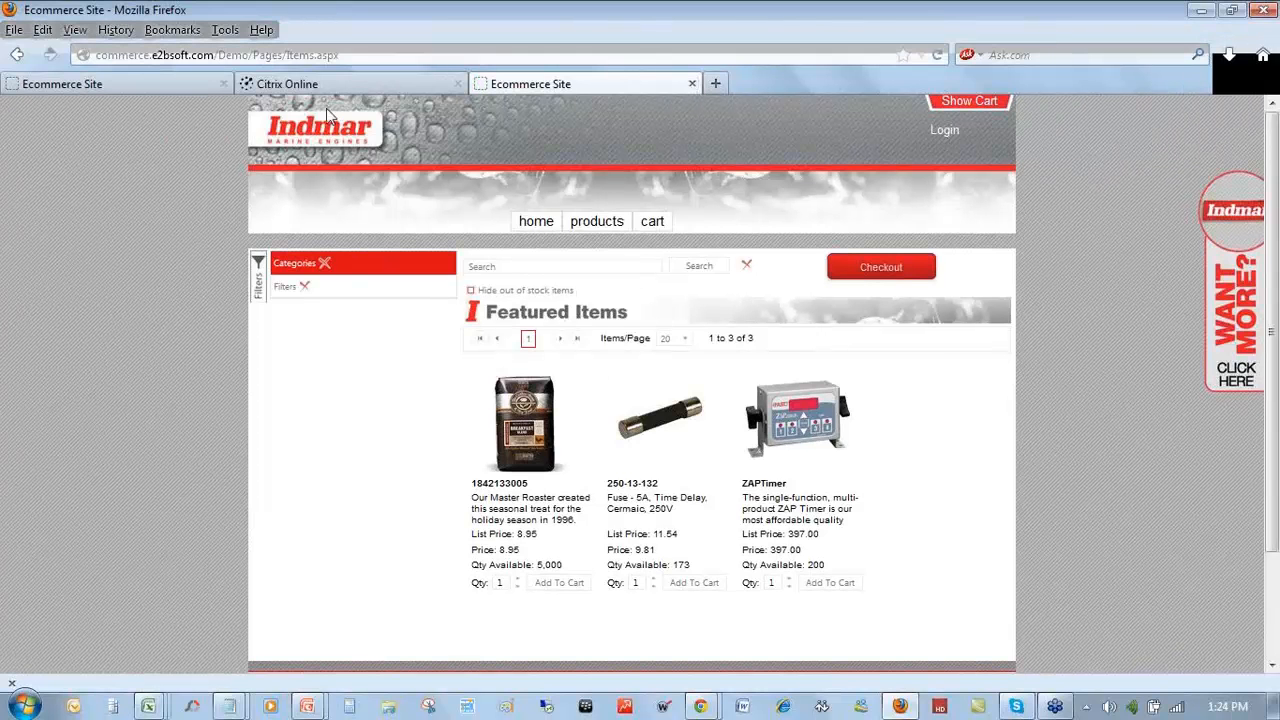
{"action": "left_click", "coordinate": [691, 84]}
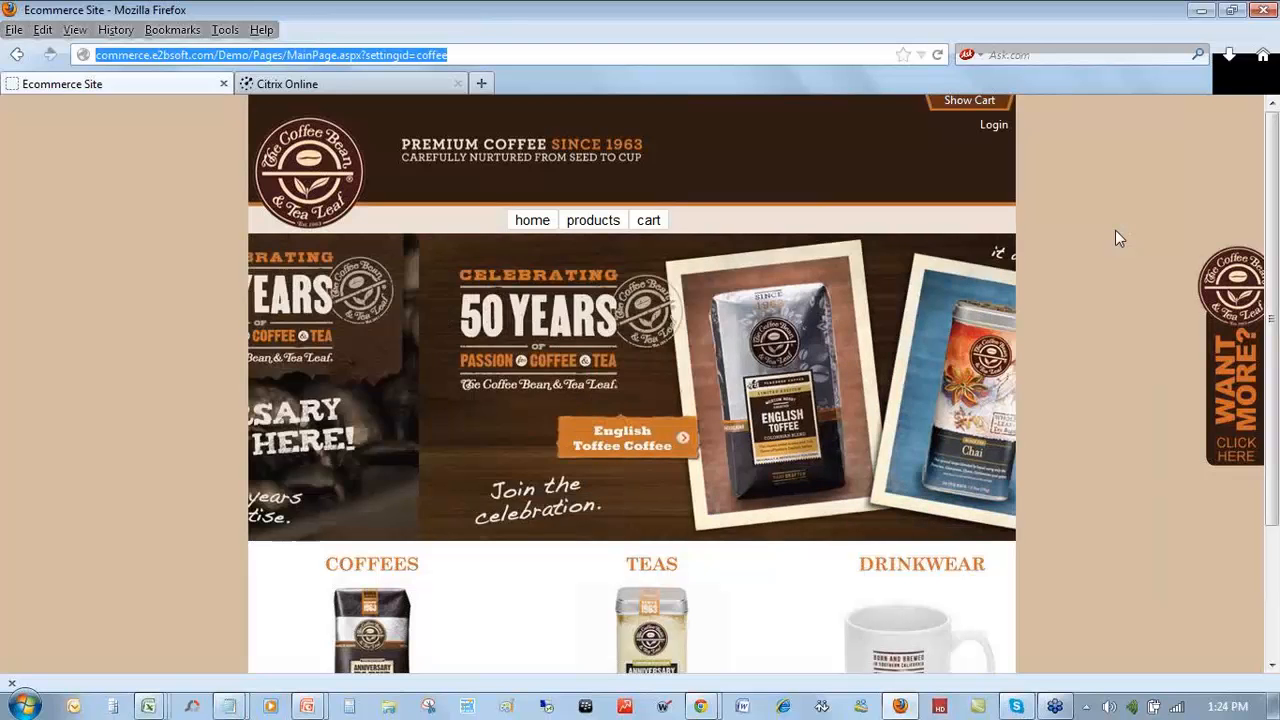
- Scroll the coffee home page down to the Coffees, Teas and Drinkwear row and copyright footer
{"action": "scroll", "coordinate": [1118, 240], "scroll_direction": "down", "scroll_amount": 1}
{"action": "scroll", "coordinate": [1110, 245], "scroll_direction": "down", "scroll_amount": 3}
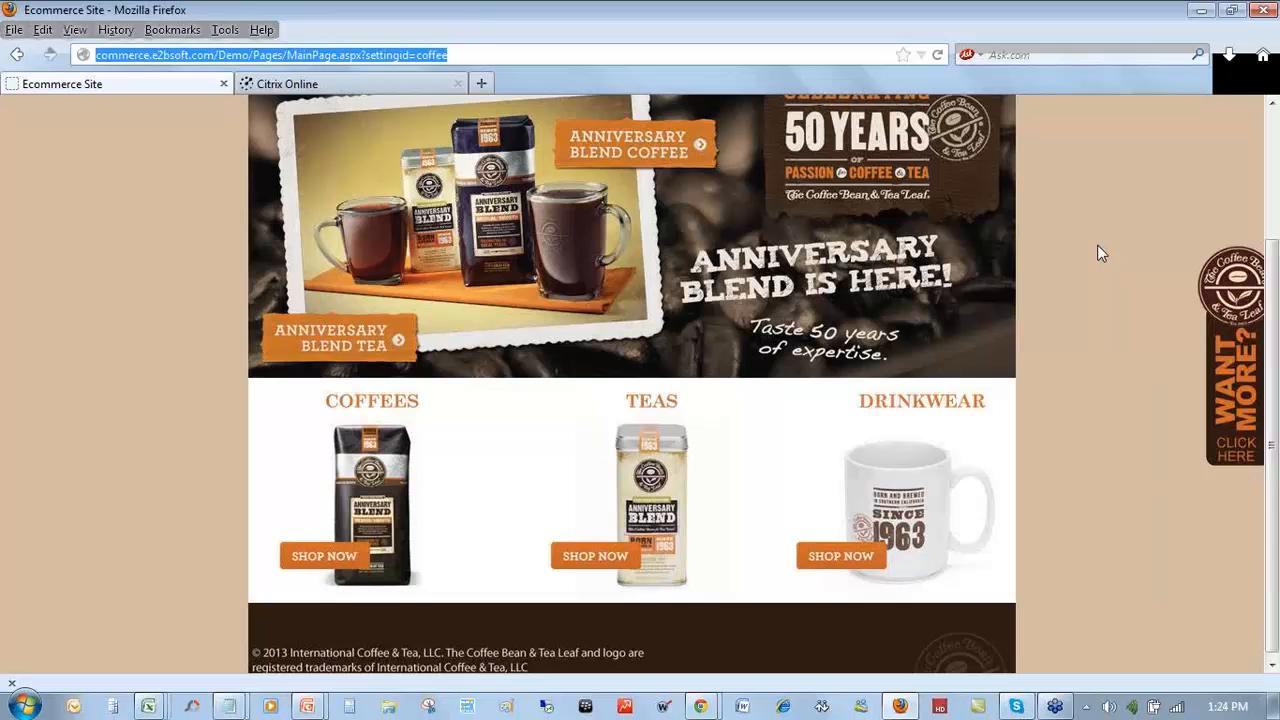
{"action": "scroll", "coordinate": [333, 455], "scroll_direction": "down", "scroll_amount": 1}
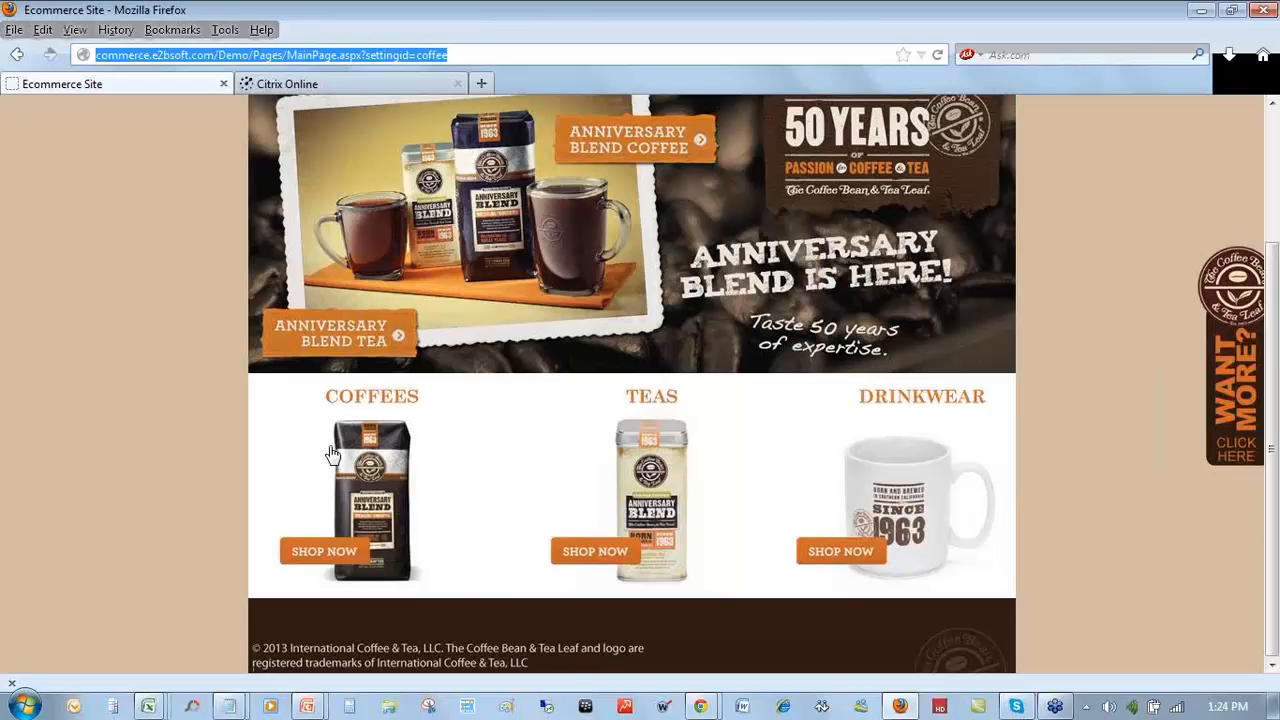
{"action": "key", "text": "Return"}
- Log in to the coffee store with the user name and password, declining to save the password
{"action": "left_click", "coordinate": [749, 257]}
{"action": "type", "text": "a"}
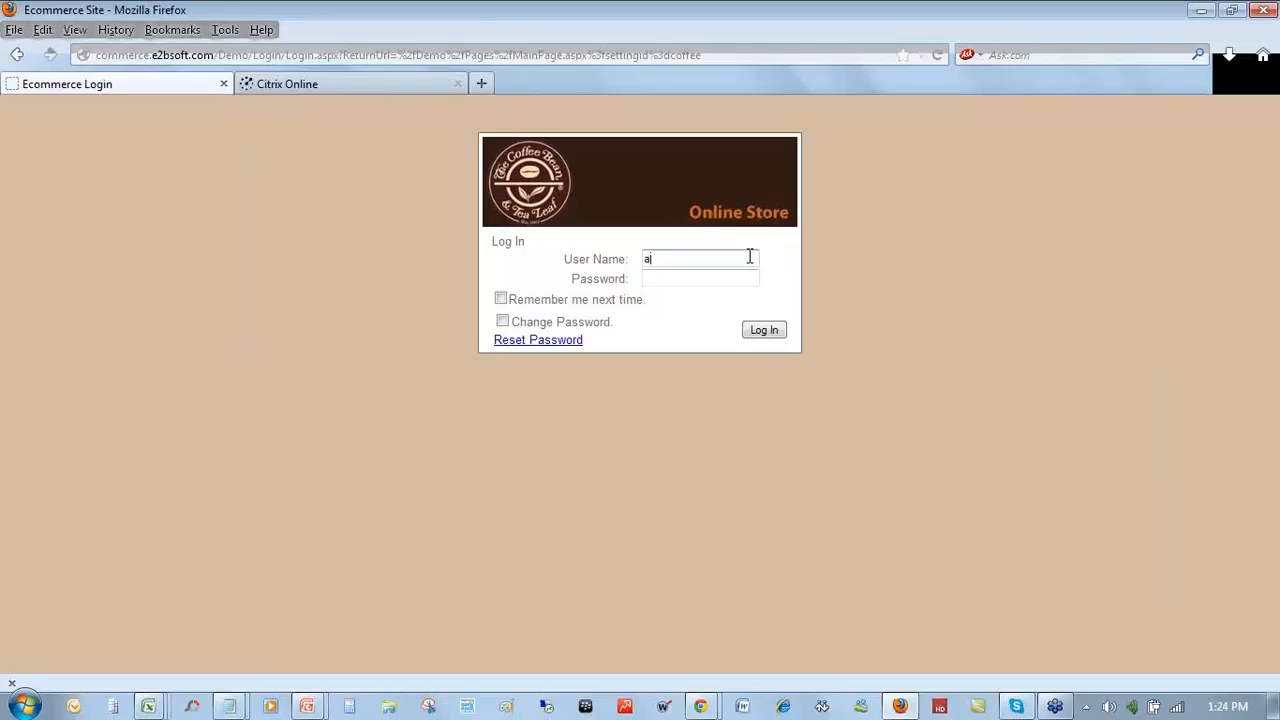
{"action": "type", "text": "lamedacntl"}
{"action": "key", "text": "Tab"}
{"action": "type", "text": "*******"}
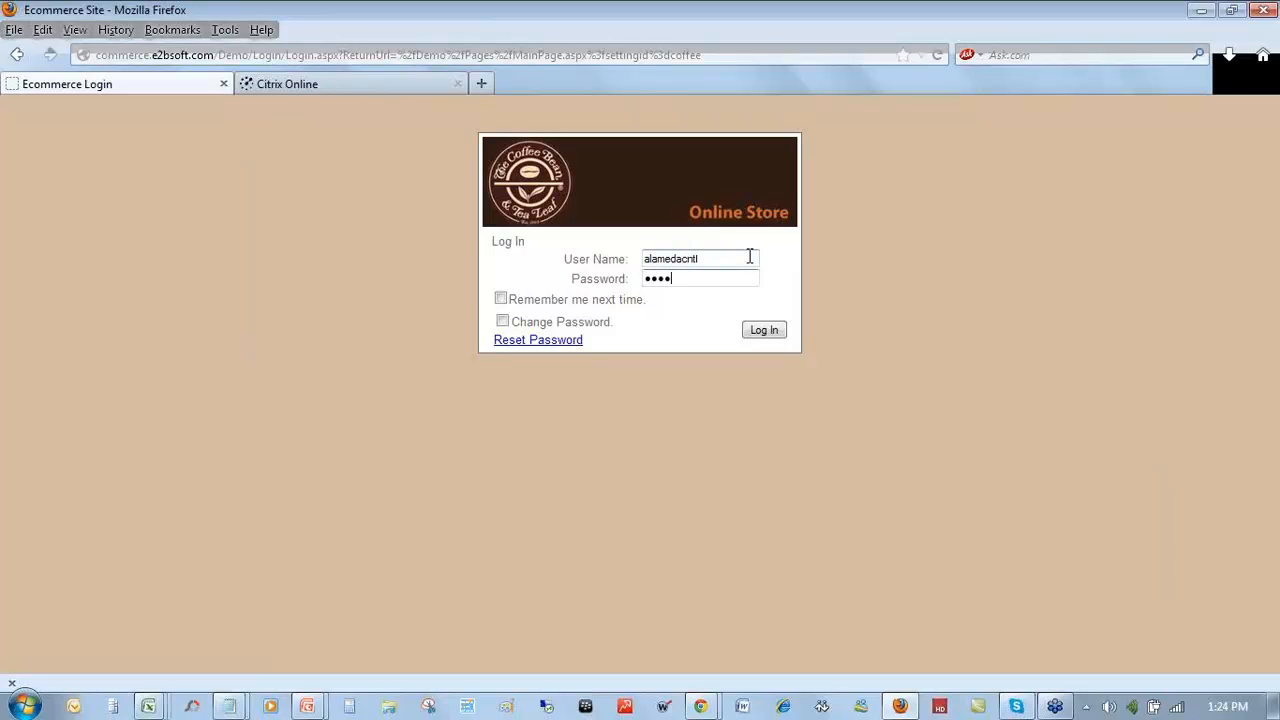
{"action": "left_click", "coordinate": [763, 333]}
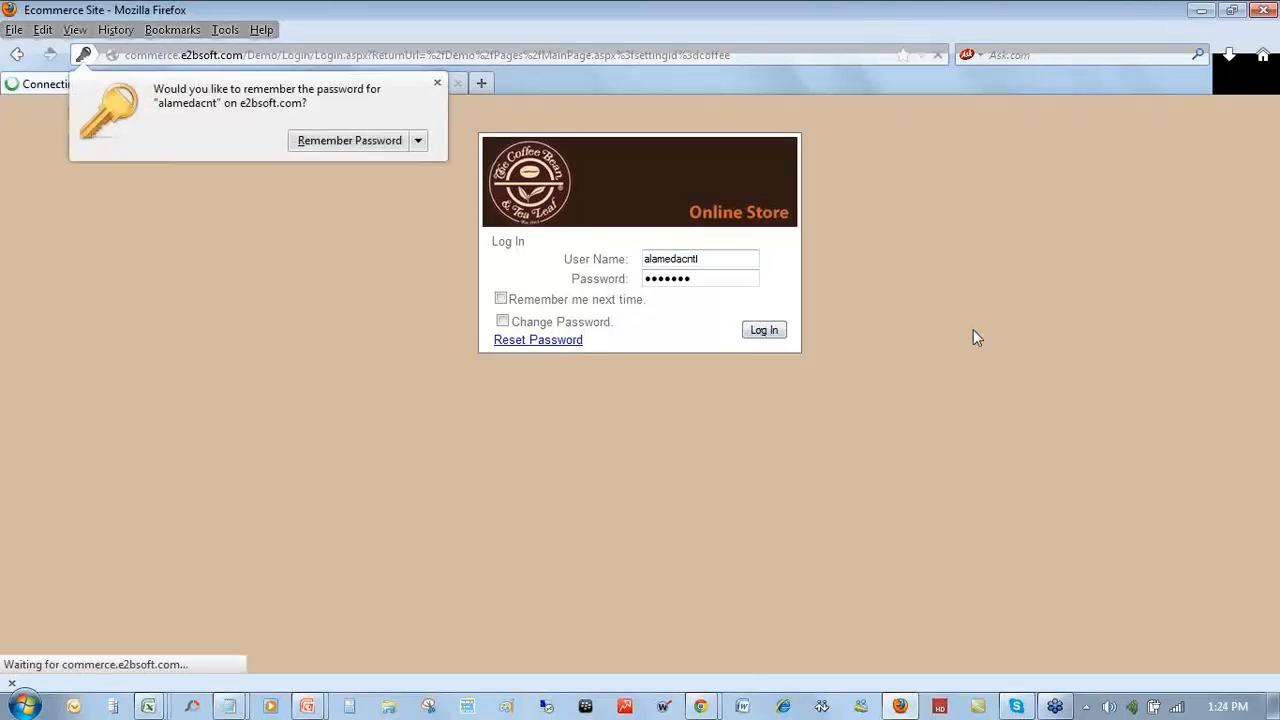
{"action": "left_click", "coordinate": [436, 82]}
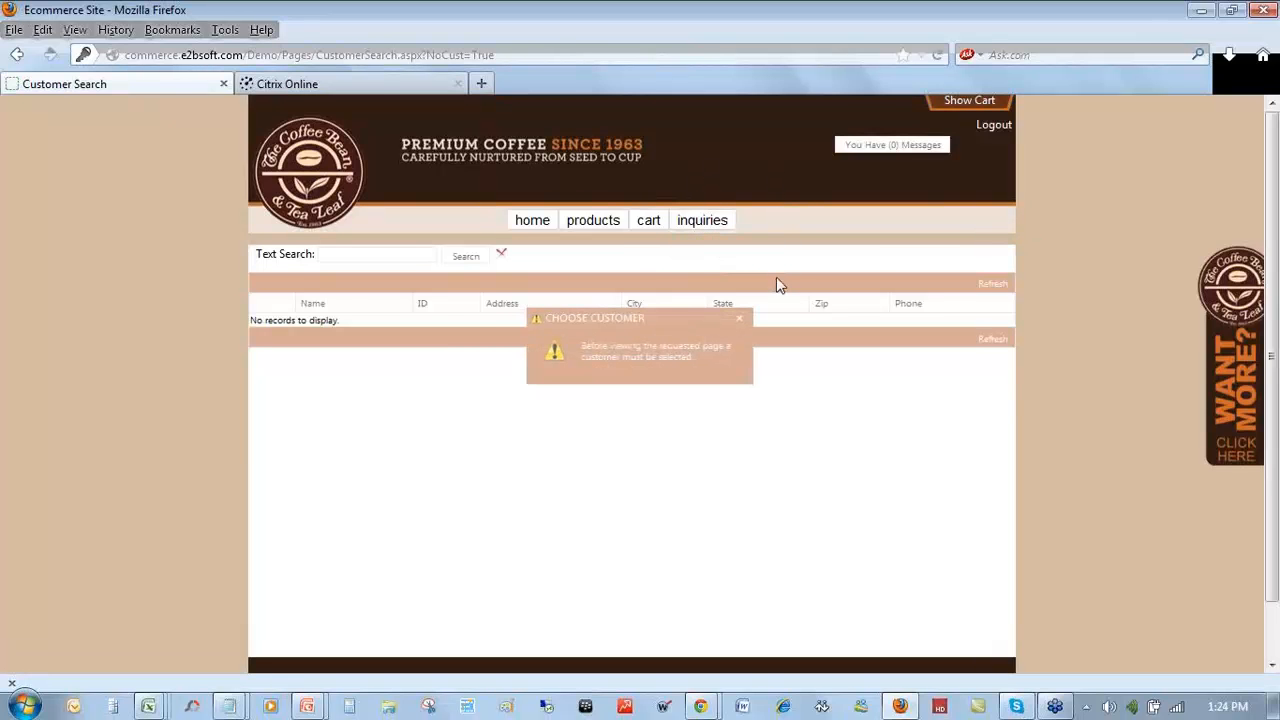
- Open Customer Search and dismiss the choose-customer warning, leaving an empty customer list
{"action": "left_click", "coordinate": [738, 321]}
{"action": "left_click", "coordinate": [530, 220]}
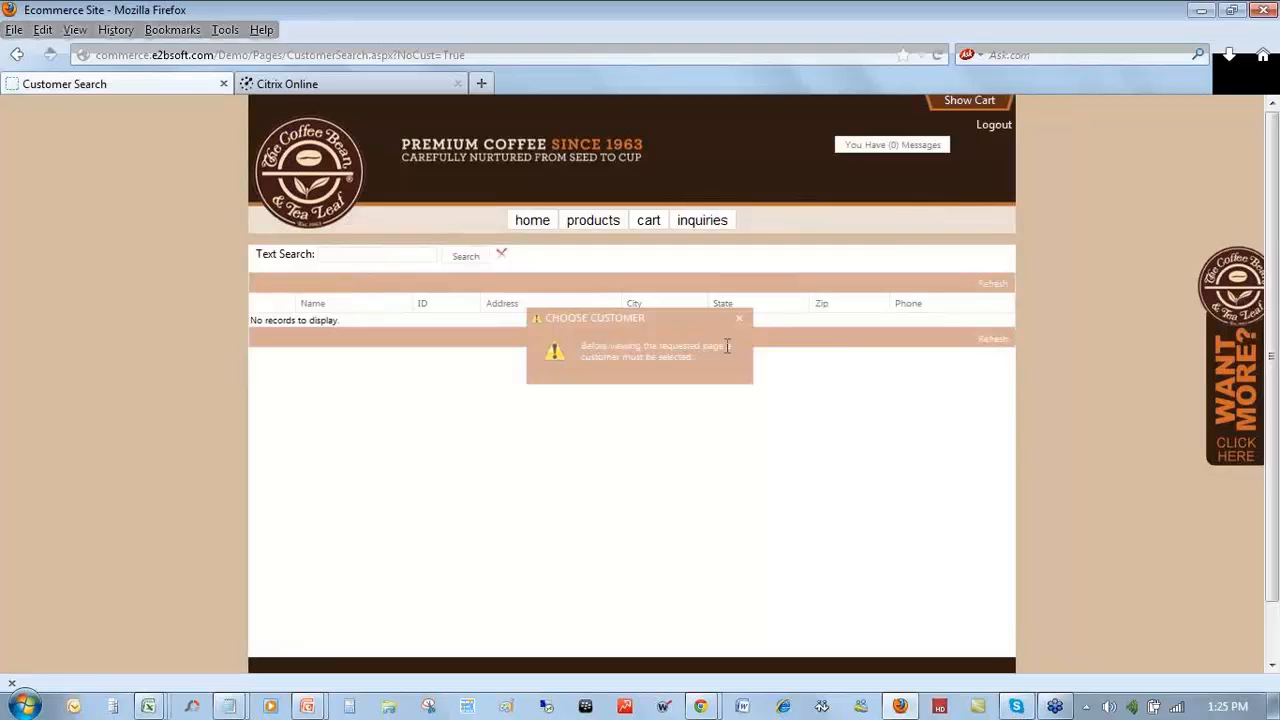
{"action": "left_click", "coordinate": [739, 318]}
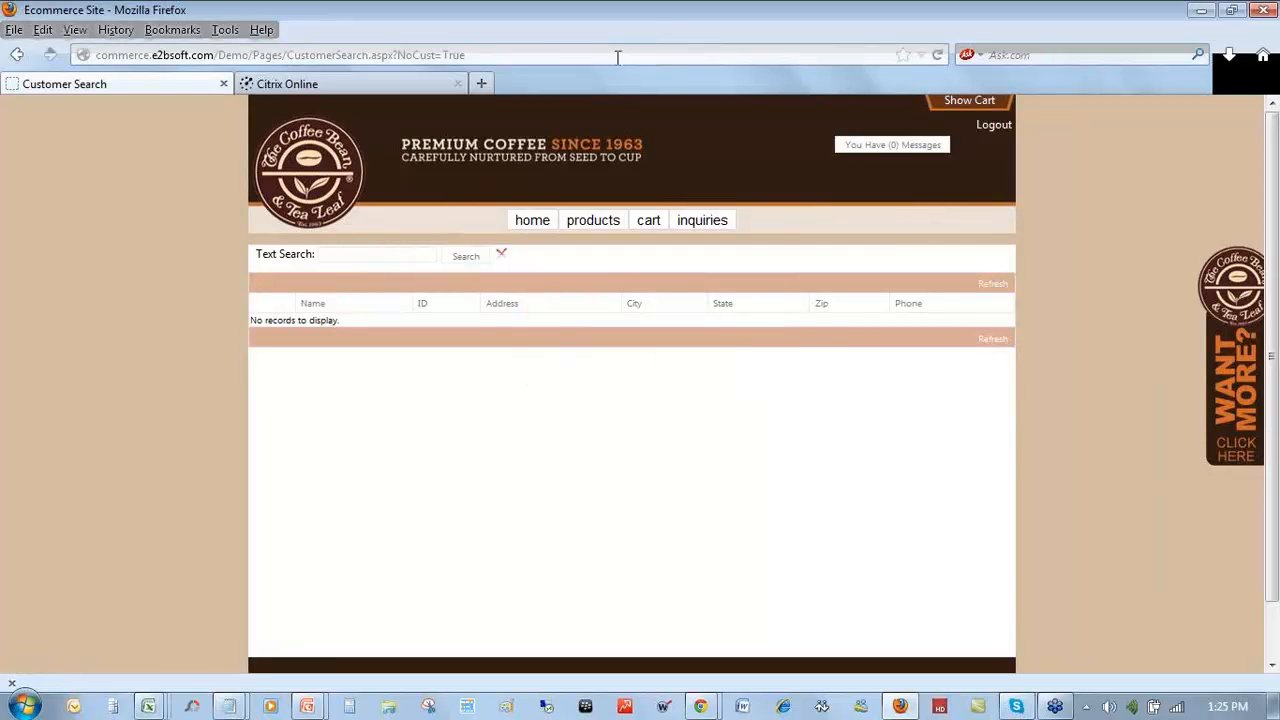
- Log out and reload the storefront with ?settingid=coffee appended to the address
{"action": "left_click", "coordinate": [994, 128]}
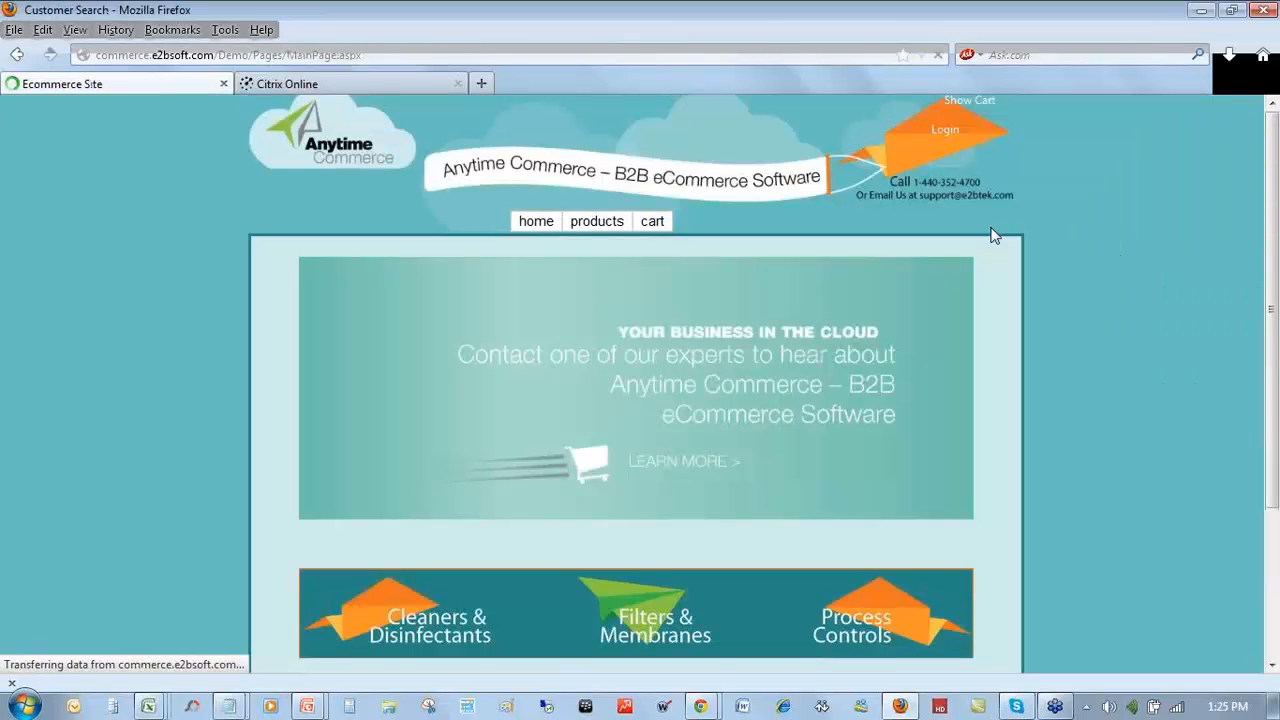
{"action": "double_click", "coordinate": [497, 56]}
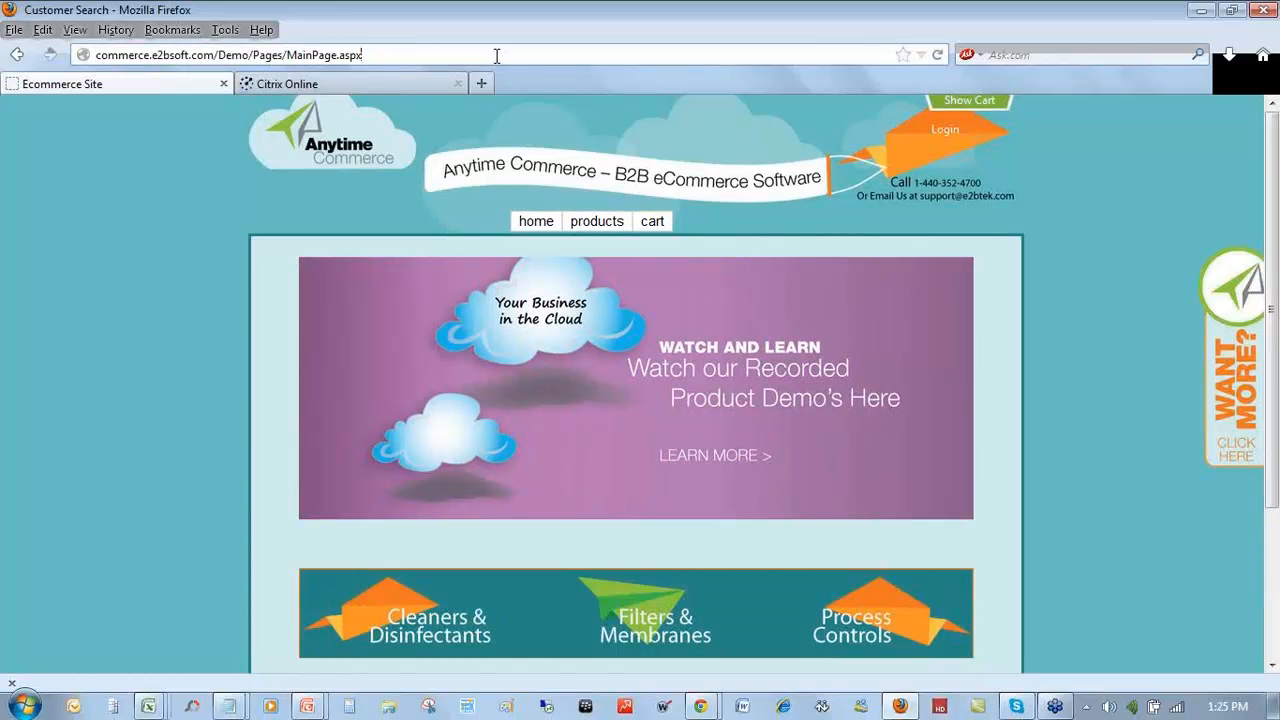
{"action": "type", "text": "?settingid=coffee"}
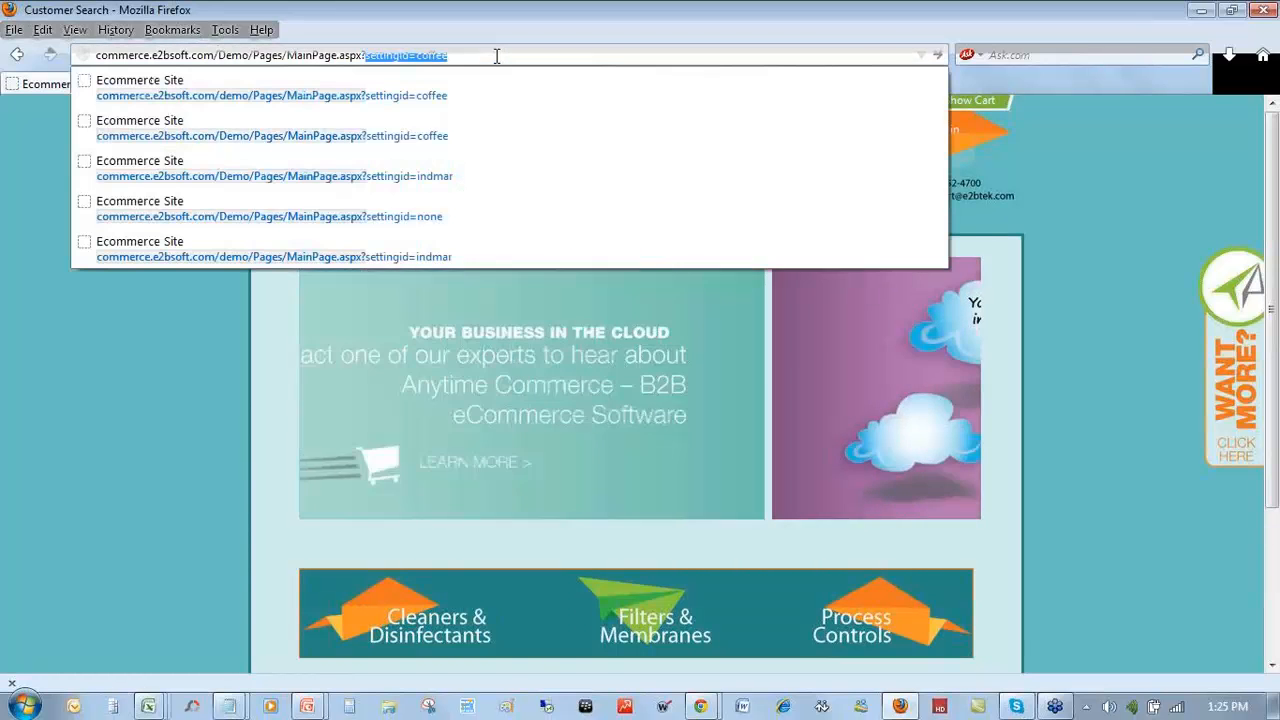
{"action": "key", "text": "Return"}
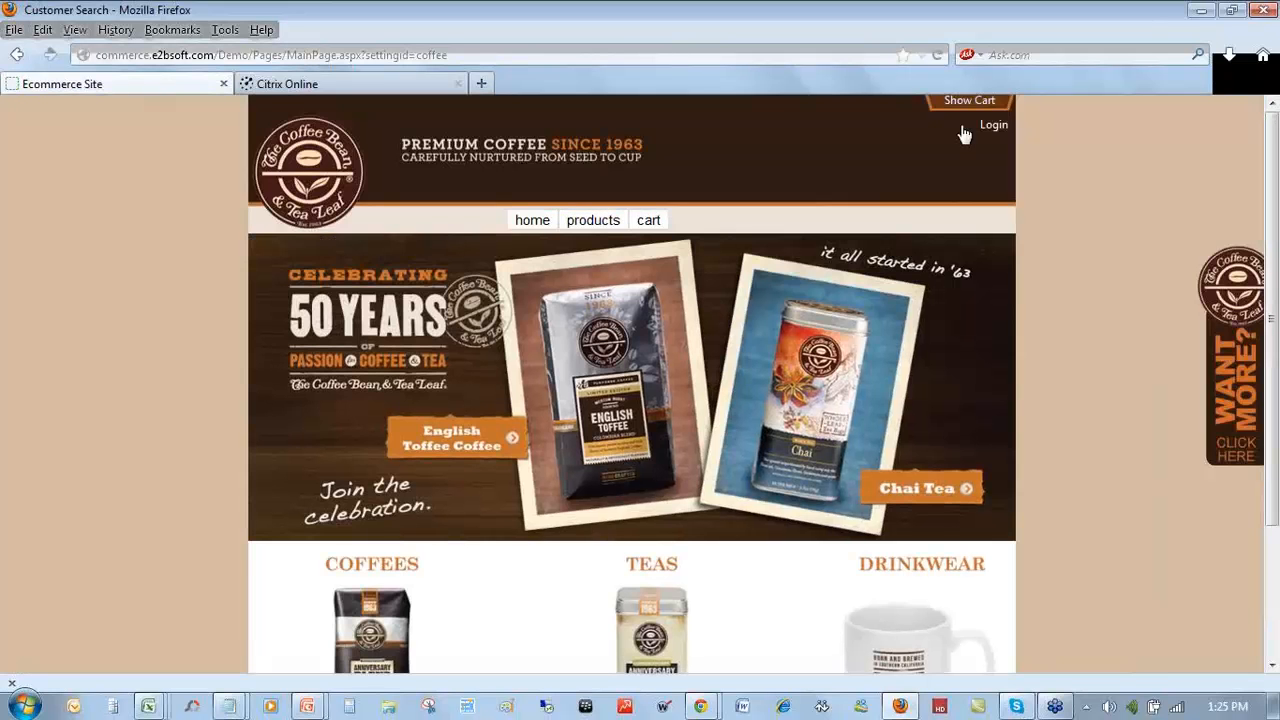
- Sign in again with the admin account's user name and password
{"action": "left_click", "coordinate": [993, 126]}
{"action": "left_click", "coordinate": [698, 264]}
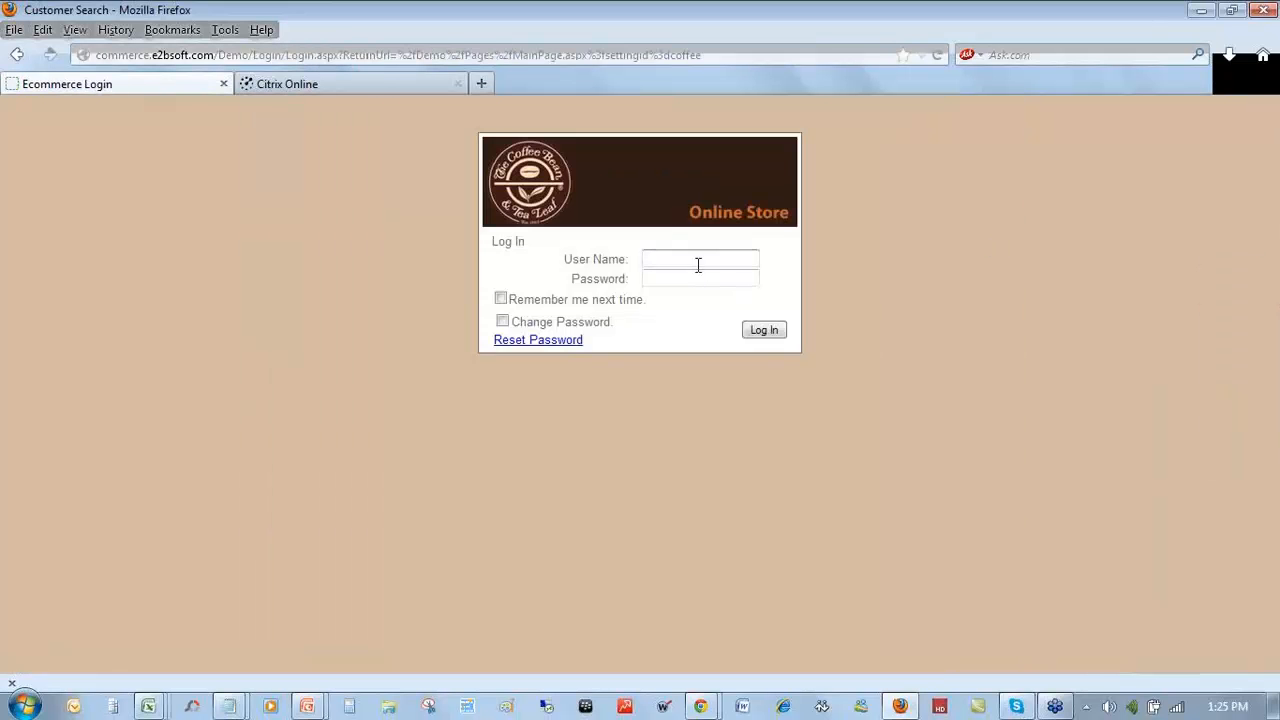
{"action": "type", "text": "a"}
{"action": "type", "text": "shle"}
{"action": "key", "text": "BackSpace"}
{"action": "key", "text": "BackSpace"}
{"action": "key", "text": "BackSpace"}
{"action": "key", "text": "BackSpace"}
{"action": "key", "text": "BackSpace"}
{"action": "type", "text": "e2badmin"}
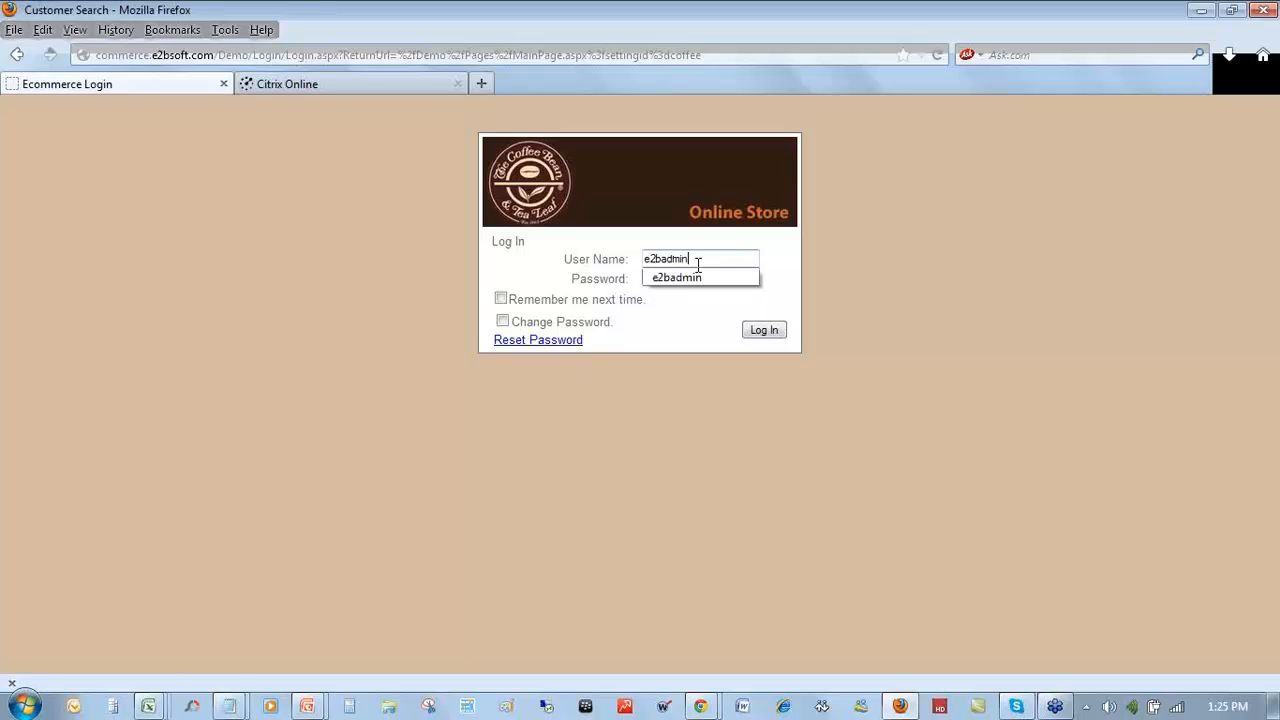
{"action": "key", "text": "Tab"}
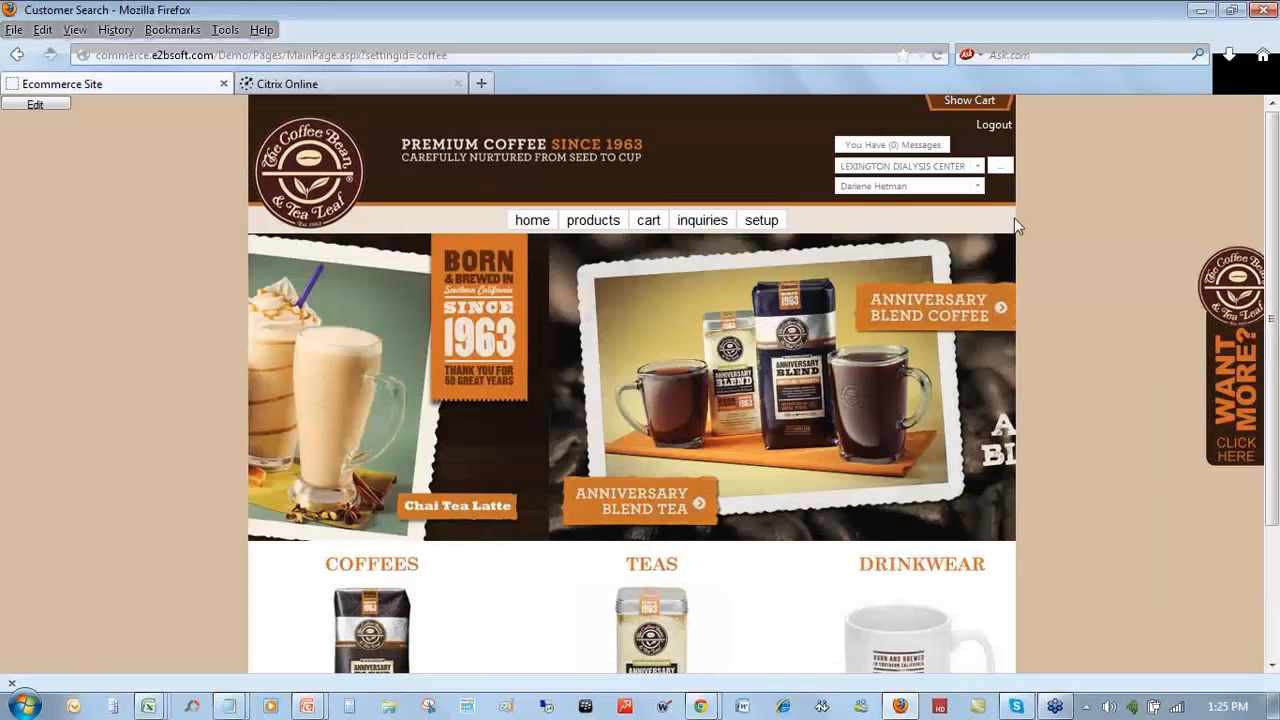
- Review the contact and customer dropdowns, then go to the products catalogue's three featured items
{"action": "left_click", "coordinate": [977, 187]}
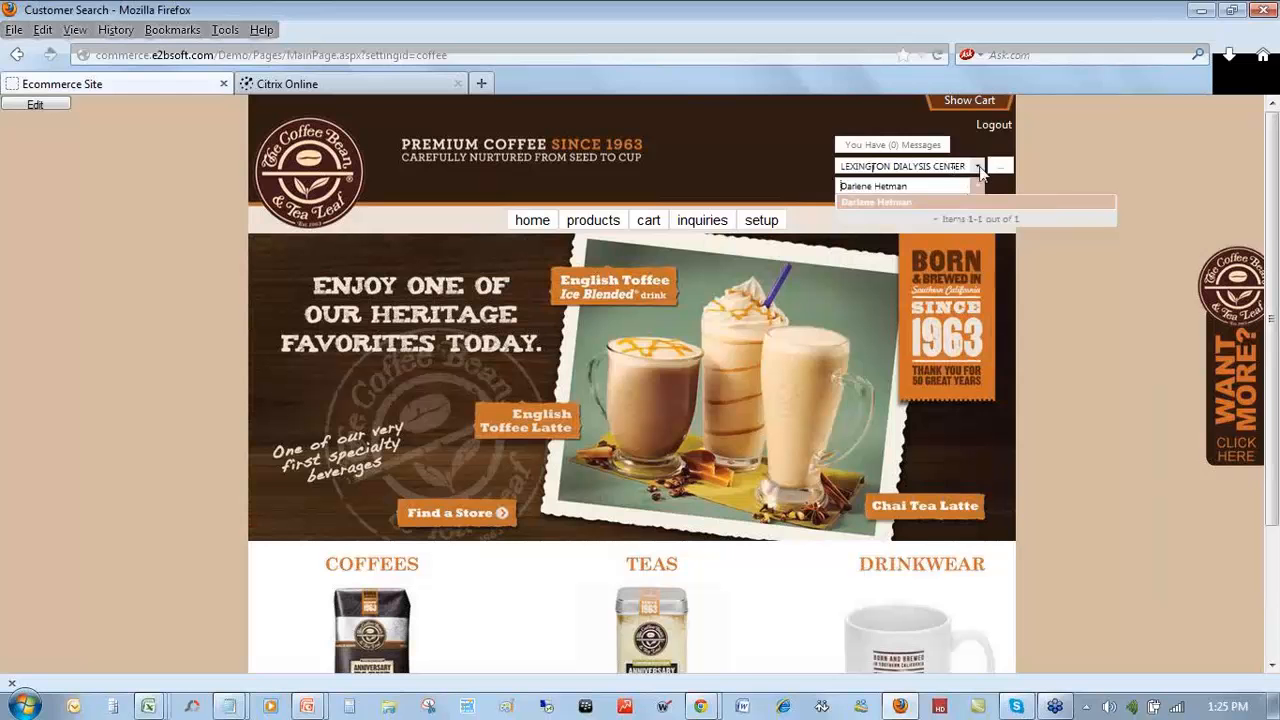
{"action": "left_click", "coordinate": [977, 168]}
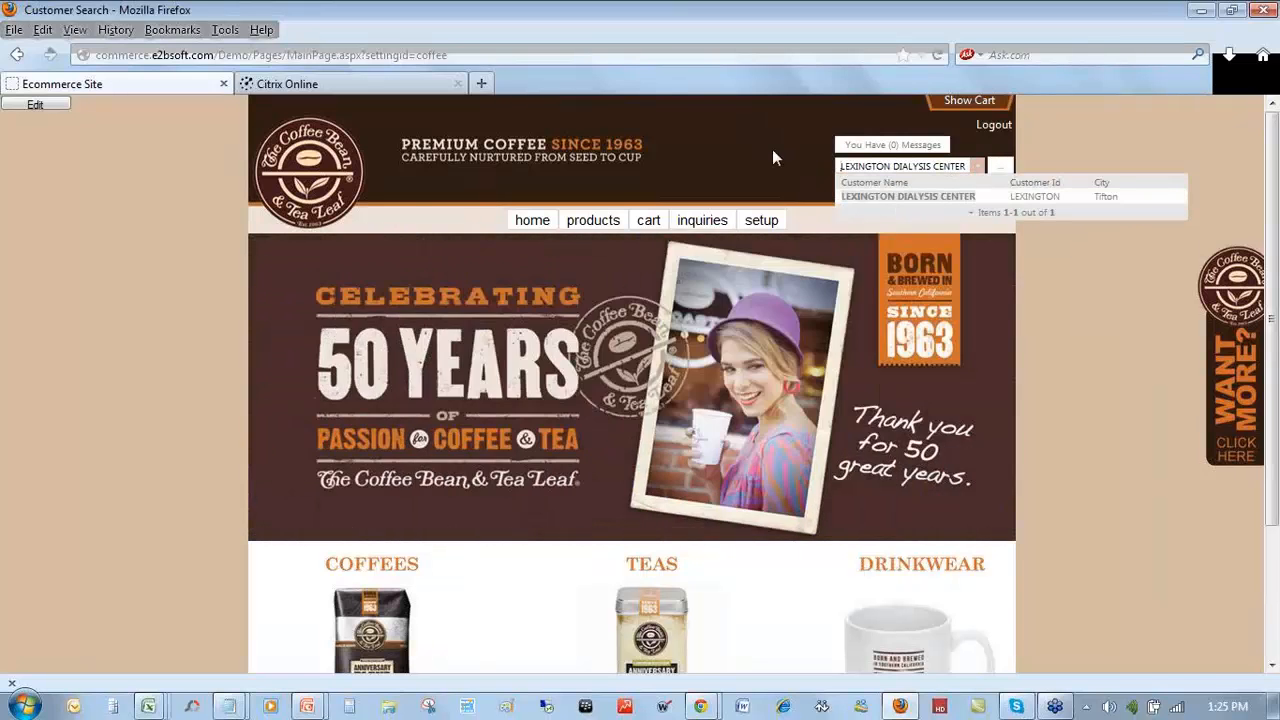
{"action": "left_click", "coordinate": [773, 151]}
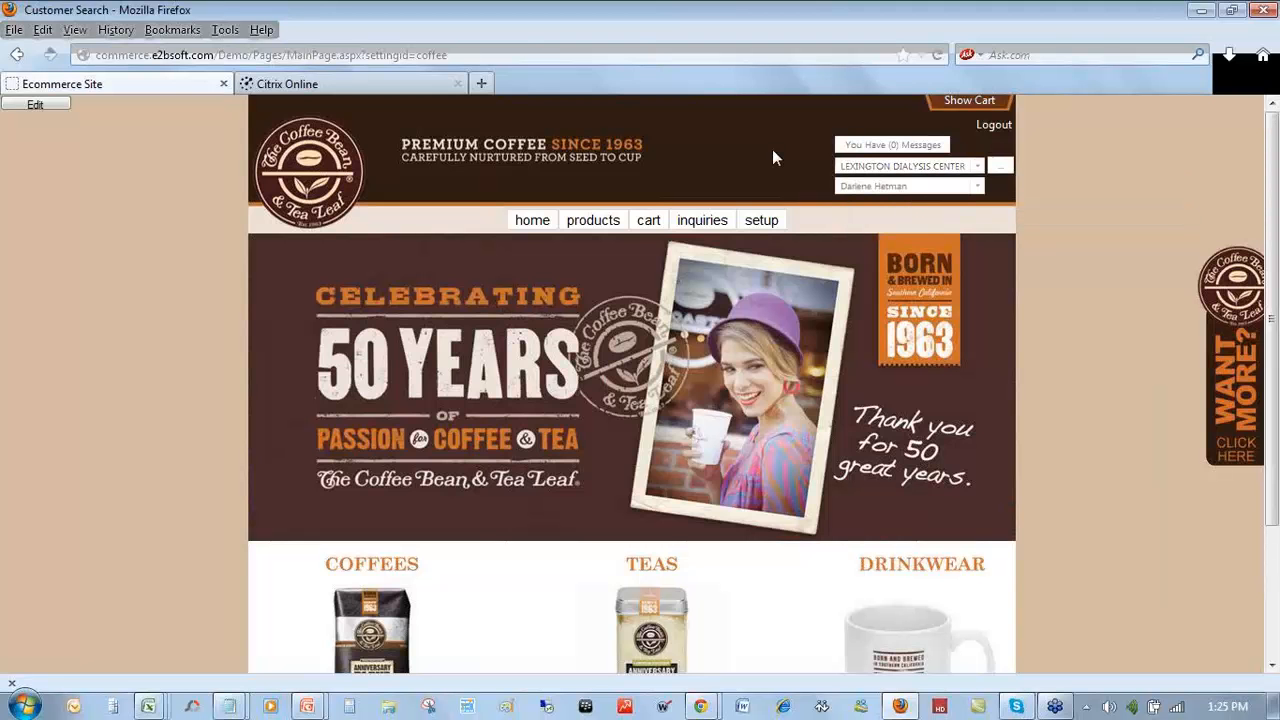
{"action": "left_click", "coordinate": [591, 224]}
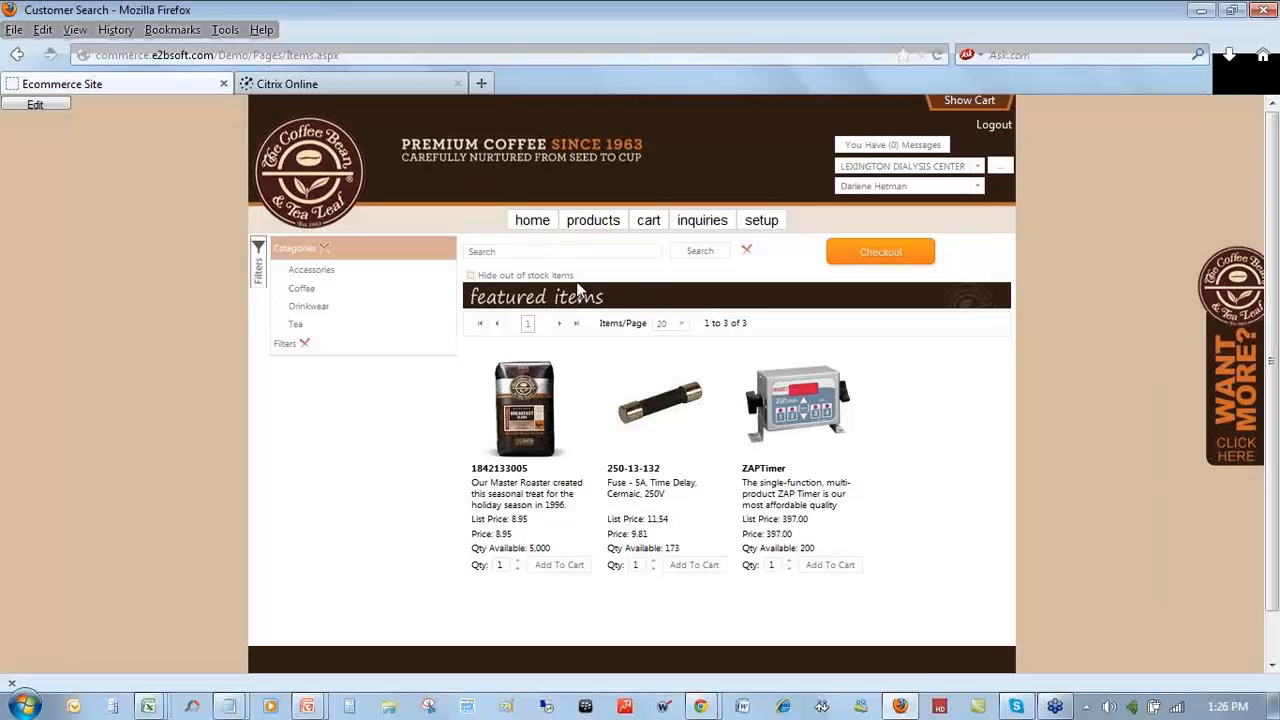
{"action": "left_click", "coordinate": [551, 258]}
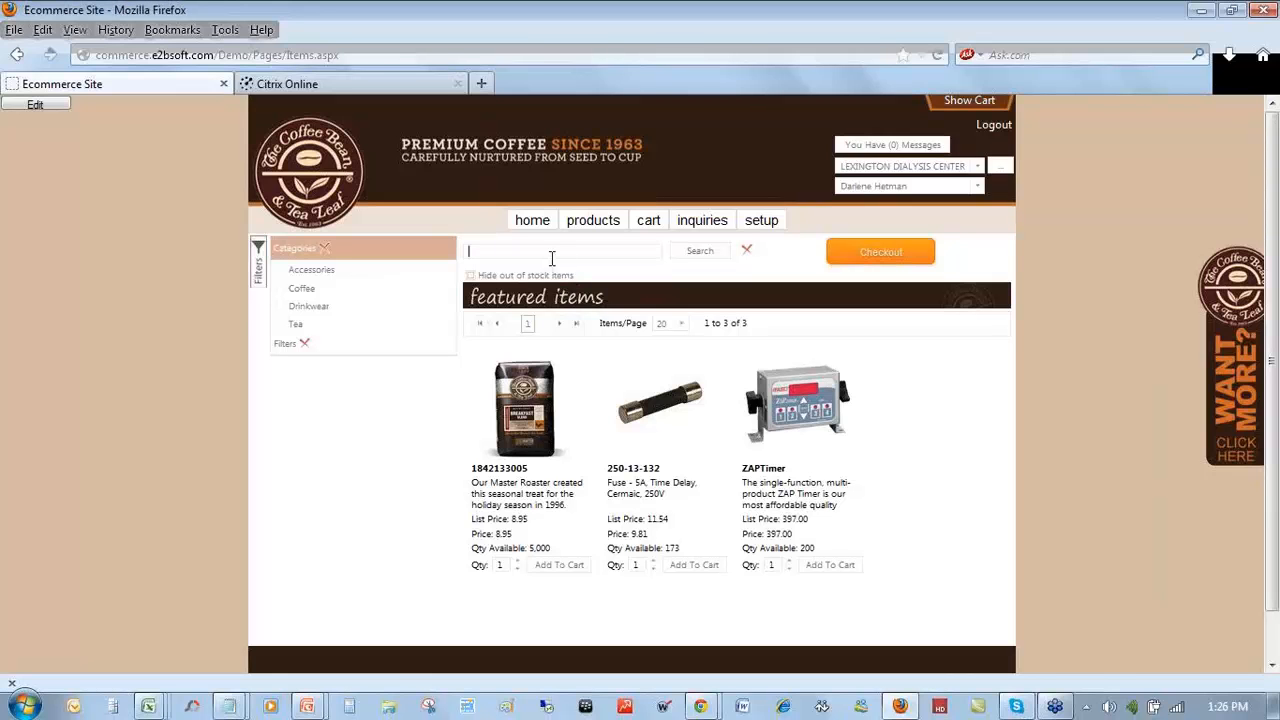
- Search 'coffee', filter to Coffee › Holiday, then clear the term to list the two 13.95 coffees
{"action": "type", "text": "coffee"}
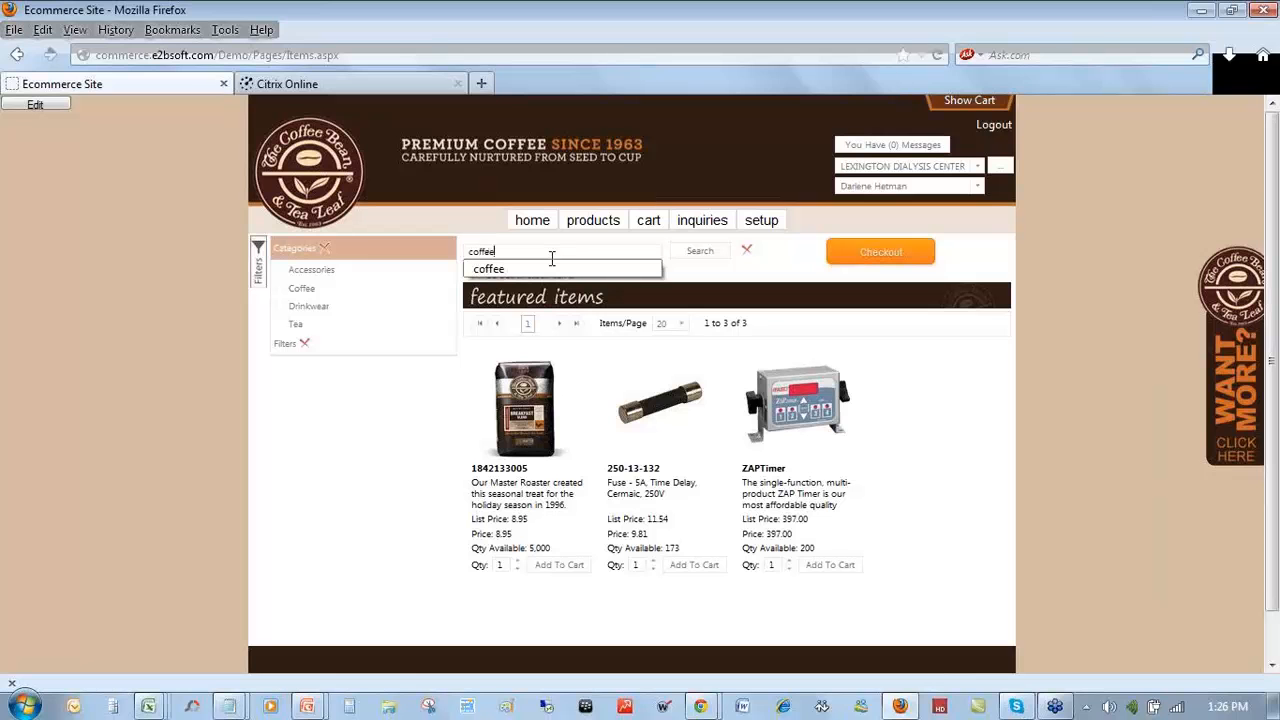
{"action": "left_click", "coordinate": [699, 254]}
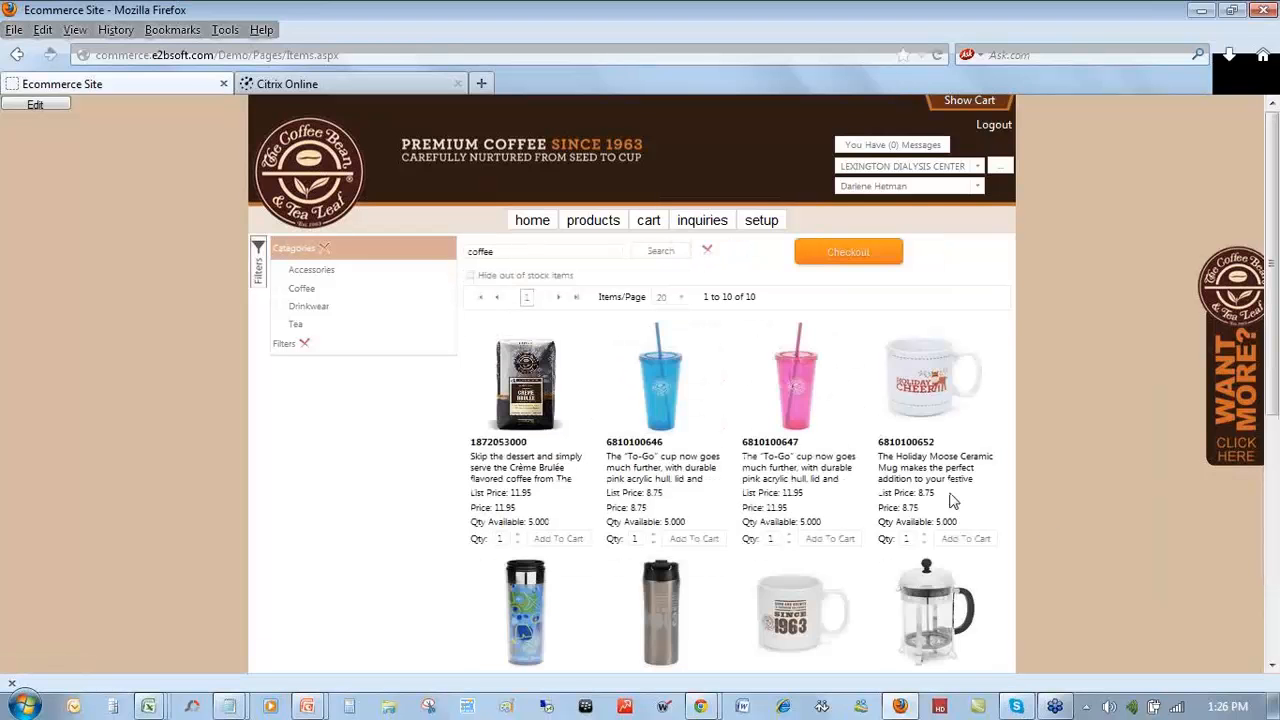
{"action": "left_click", "coordinate": [276, 297]}
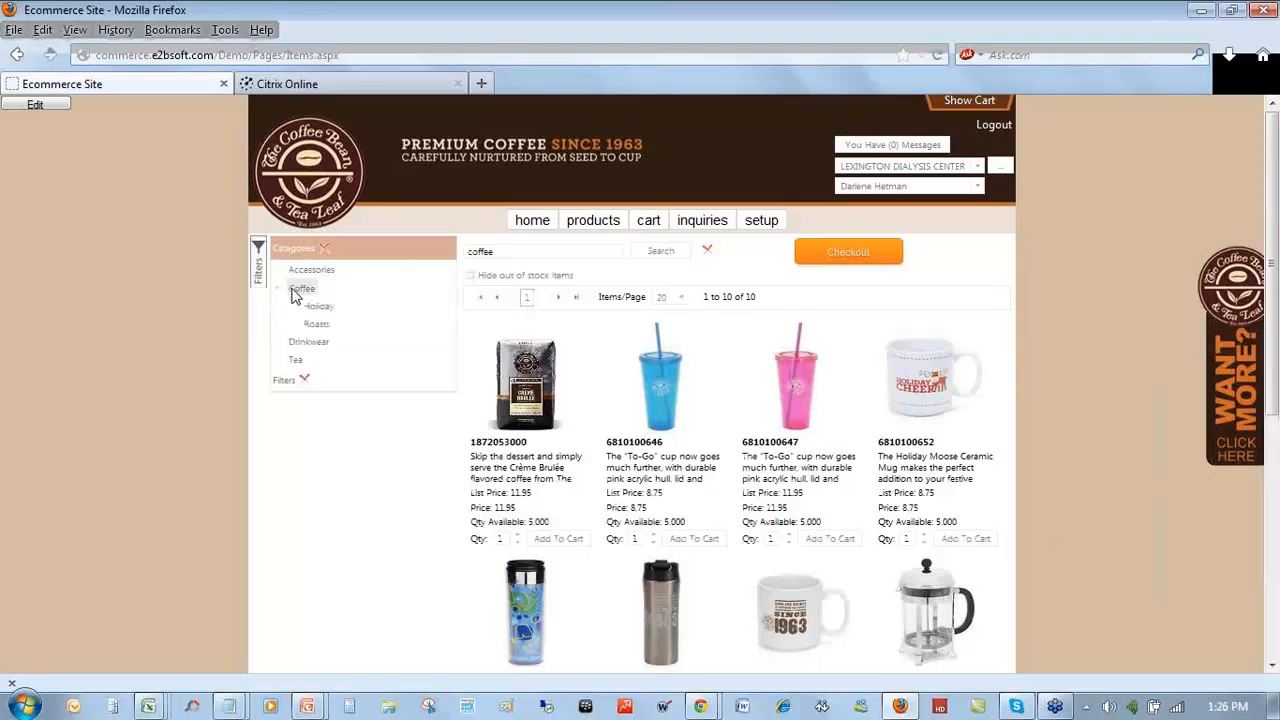
{"action": "left_click", "coordinate": [319, 307]}
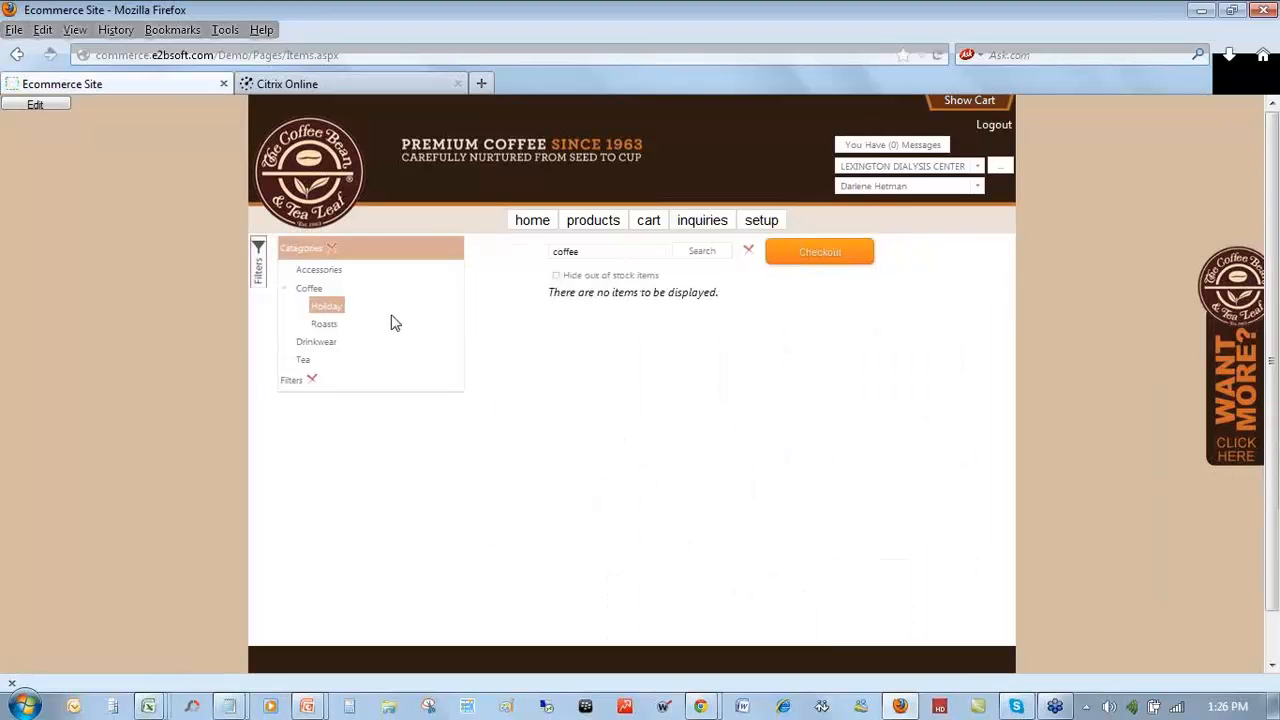
{"action": "left_click_drag", "start_coordinate": [603, 252], "coordinate": [502, 258]}
{"action": "key", "text": "BackSpace"}
{"action": "left_click", "coordinate": [701, 251]}
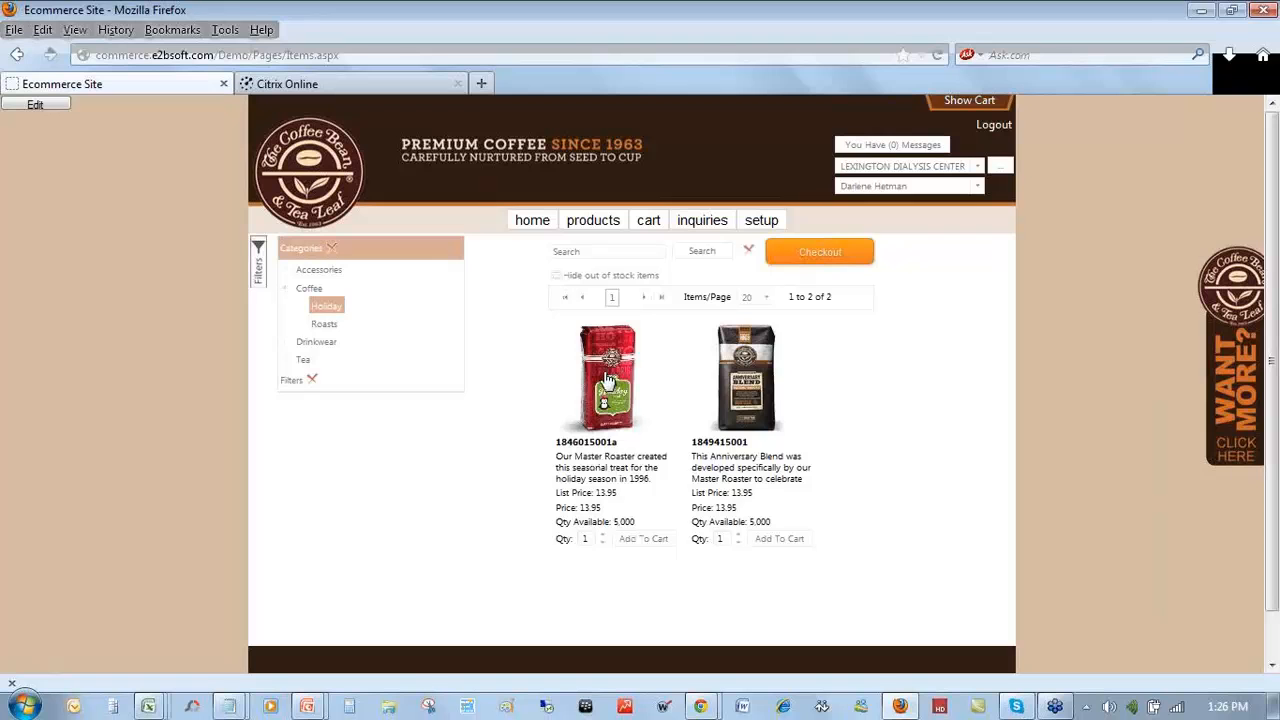
{"action": "left_click", "coordinate": [746, 382]}
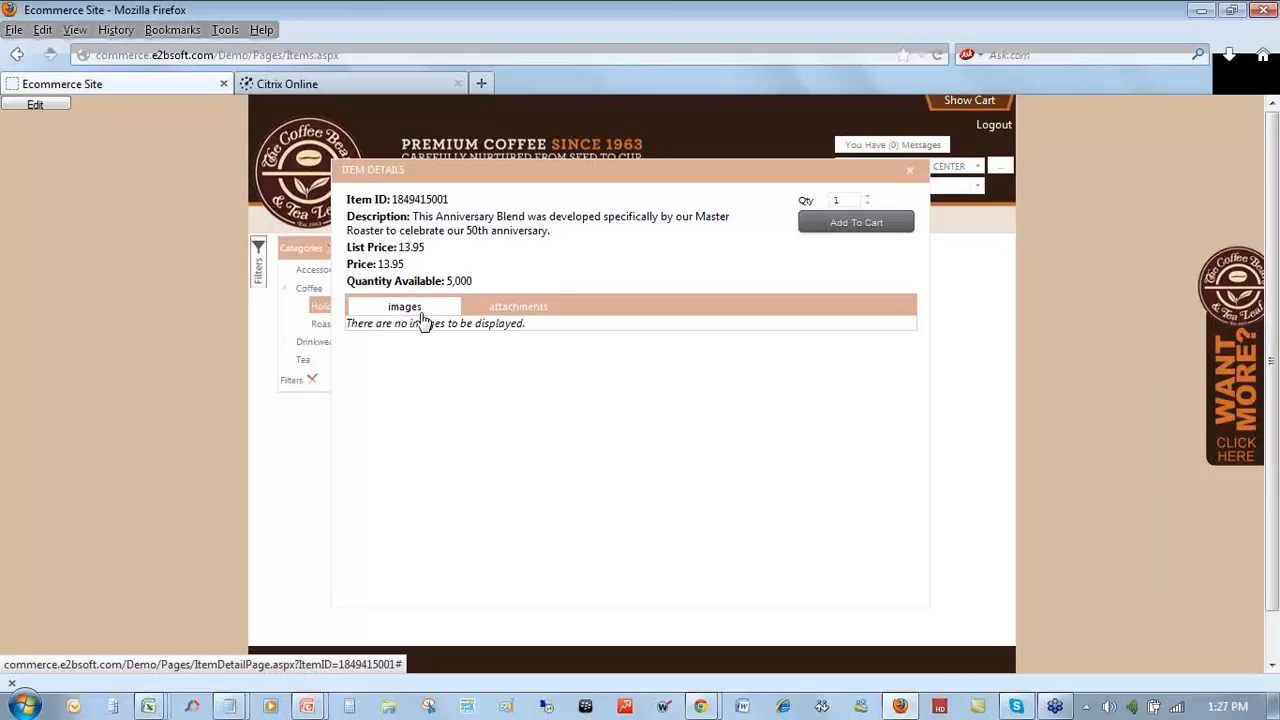
{"action": "left_click", "coordinate": [512, 308]}
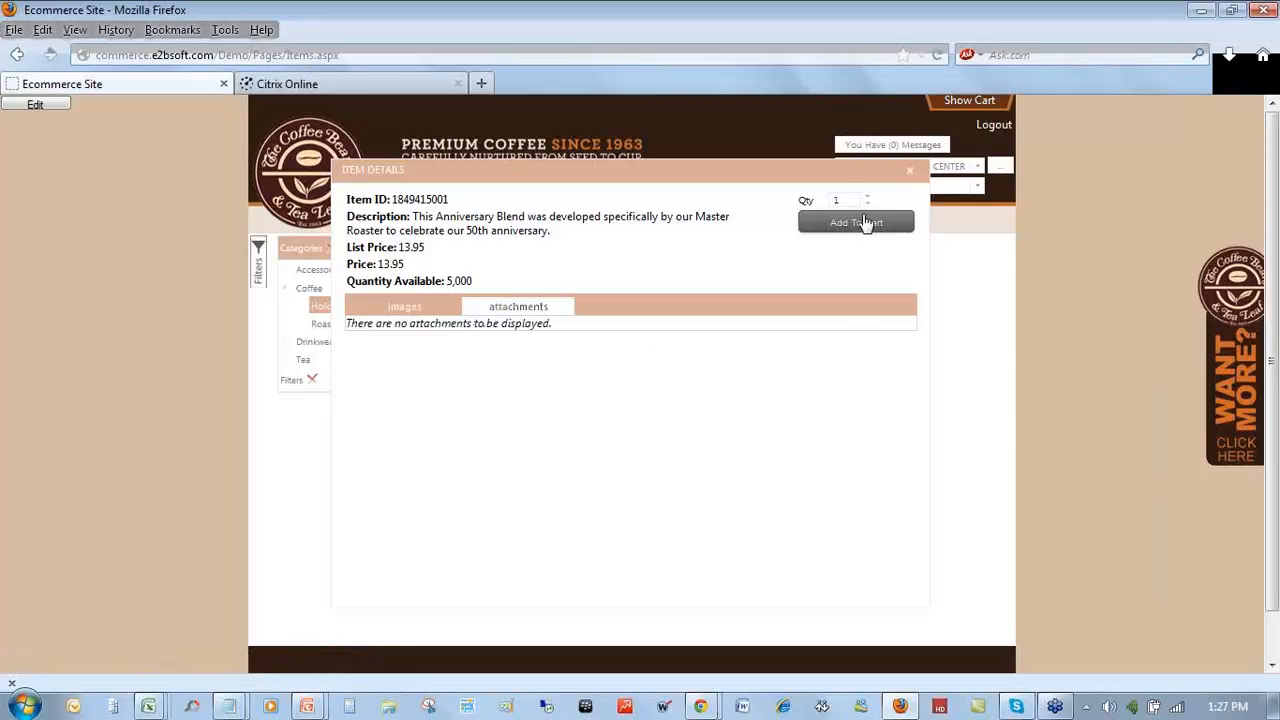
{"action": "left_click", "coordinate": [910, 170]}
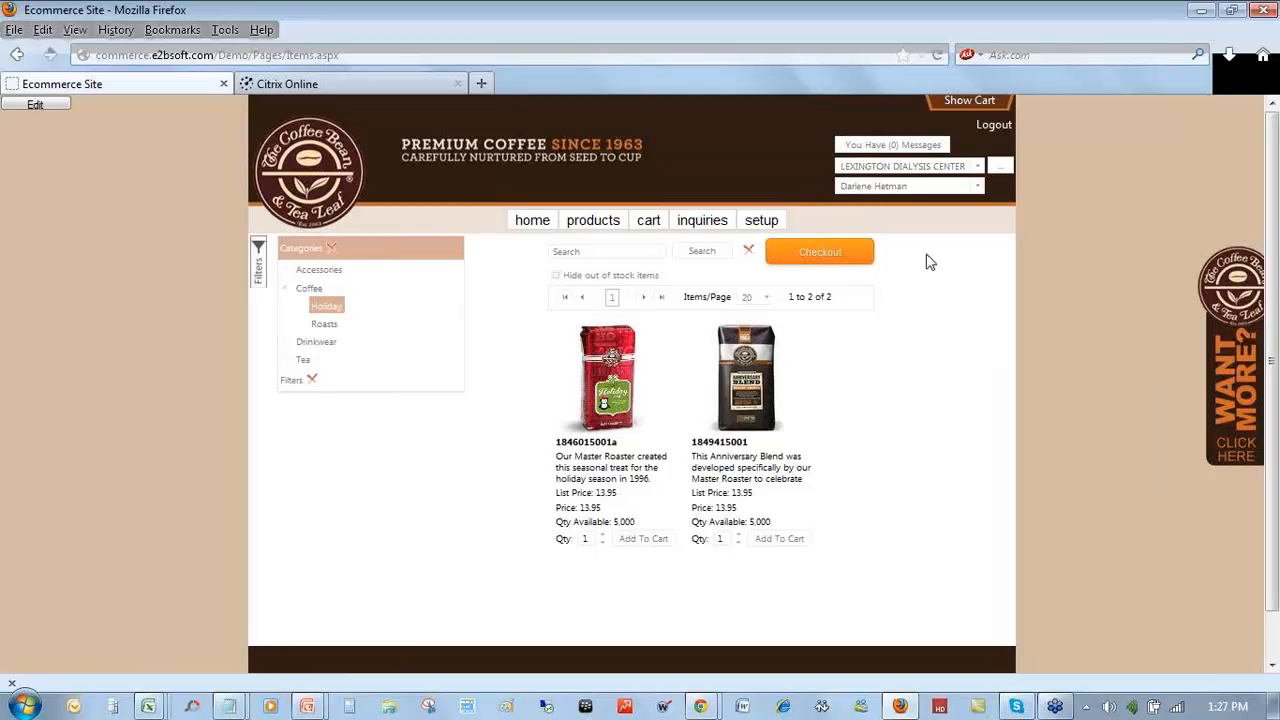
- Preview the cart, open the full three-item cart page, and proceed to checkout with an 82.10 total
{"action": "left_click", "coordinate": [965, 102]}
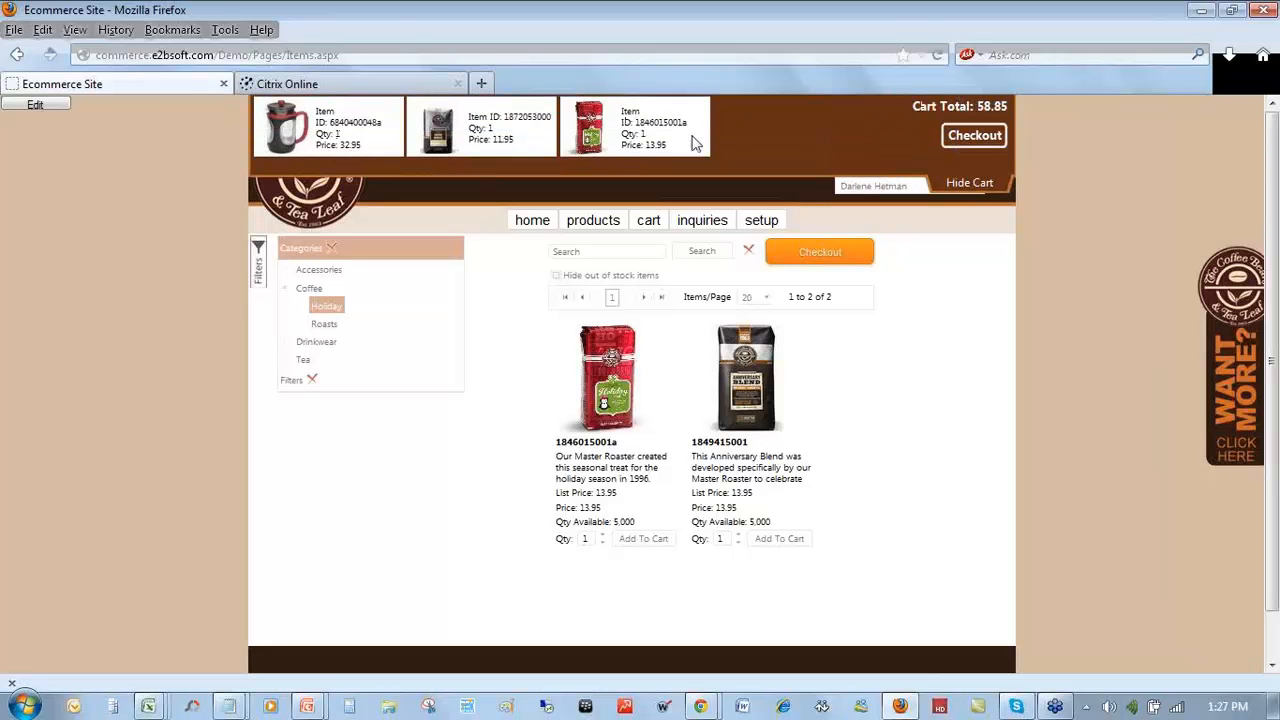
{"action": "left_click", "coordinate": [647, 226]}
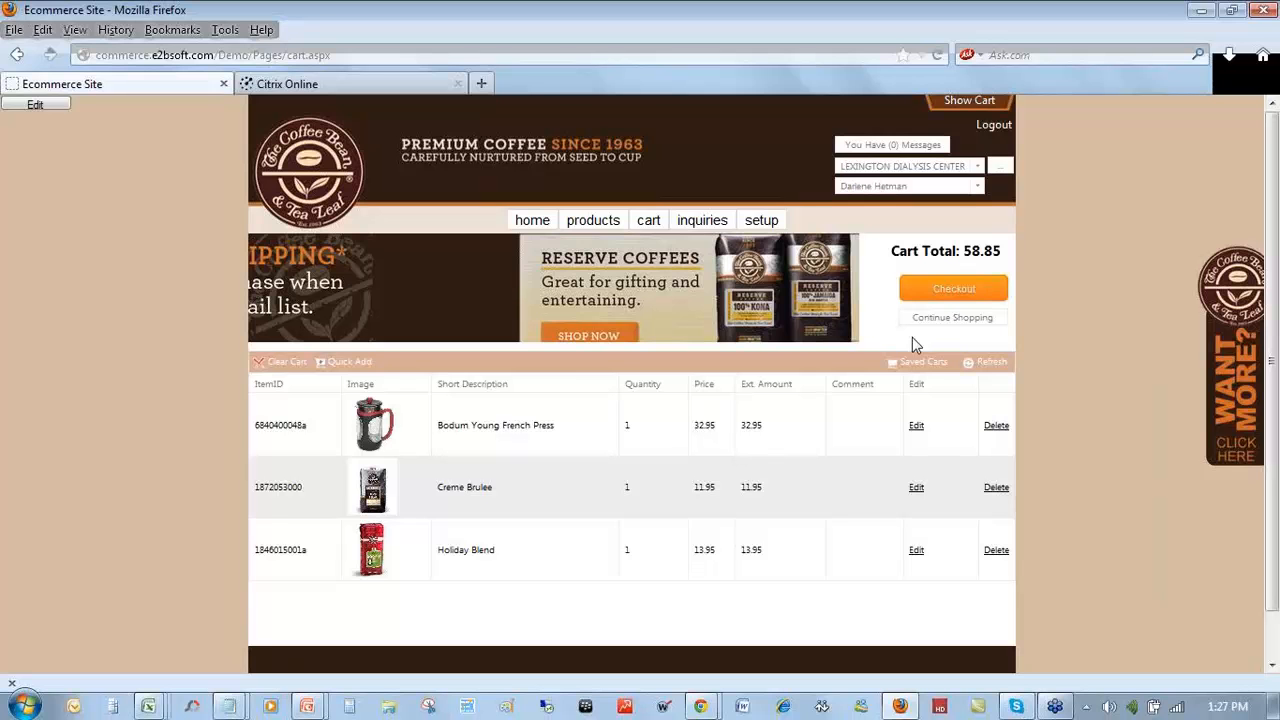
{"action": "left_click", "coordinate": [954, 288]}
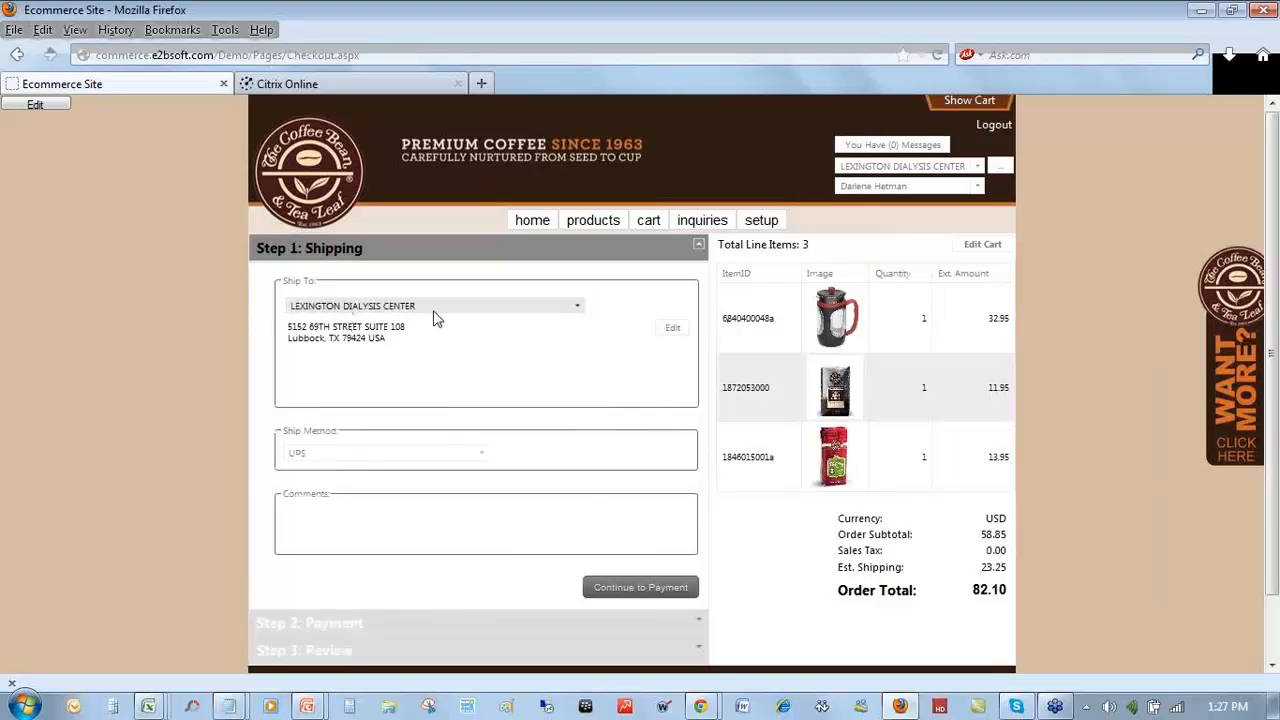
- Select UPS as the order's shipping method in the checkout dropdown
{"action": "left_click", "coordinate": [486, 456]}
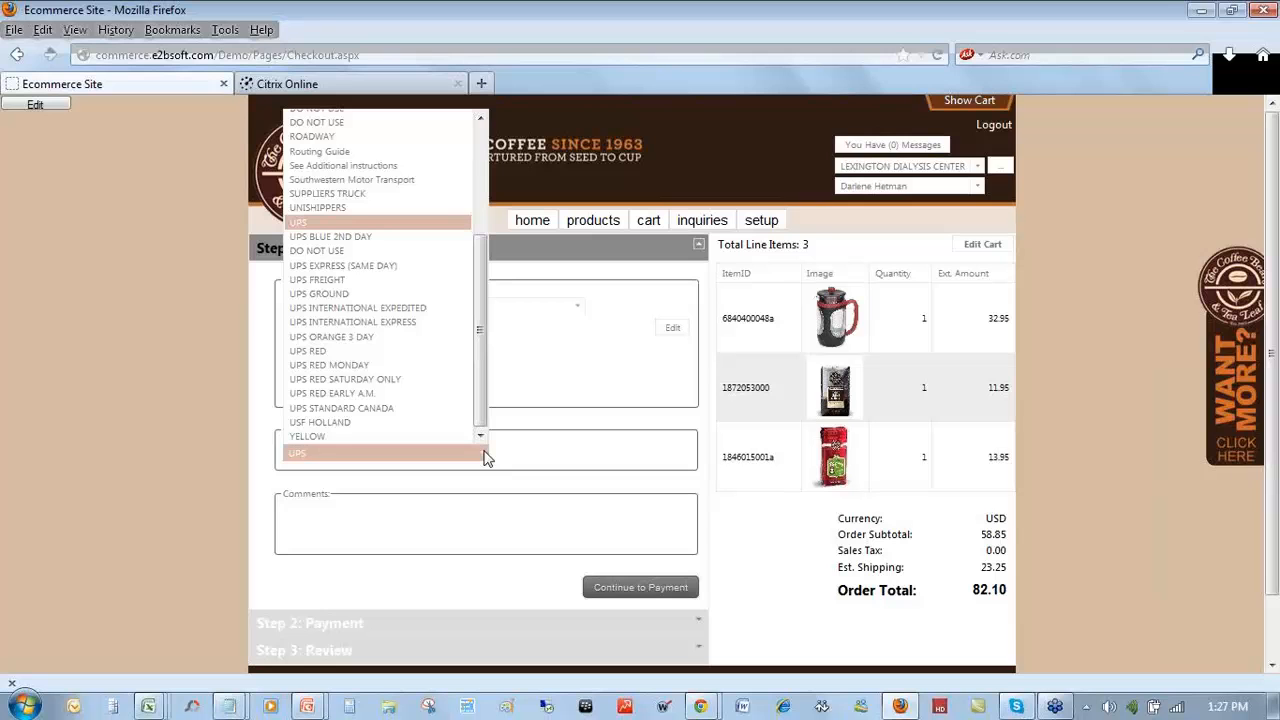
{"action": "left_click", "coordinate": [380, 393]}
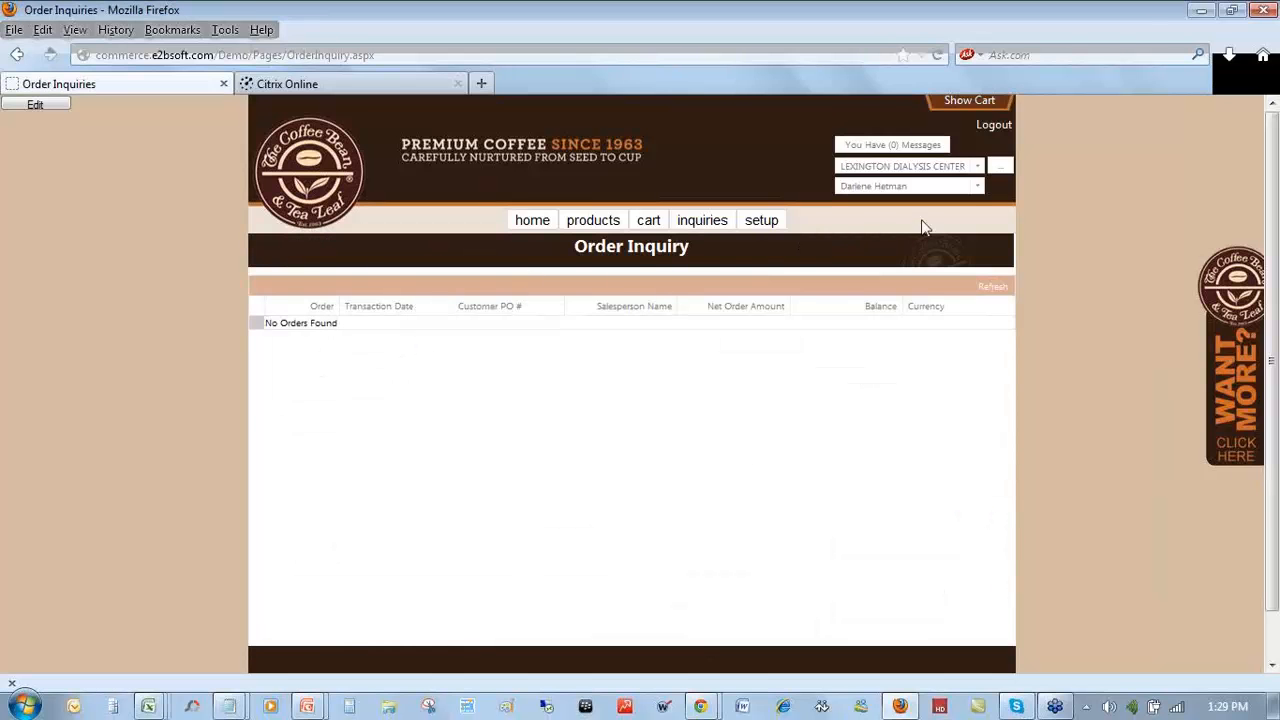
- Replace LEXINGTON DIALYSIS CENTER with LIBERTY CANNONSBURG as the selected customer
{"action": "left_click", "coordinate": [966, 176]}
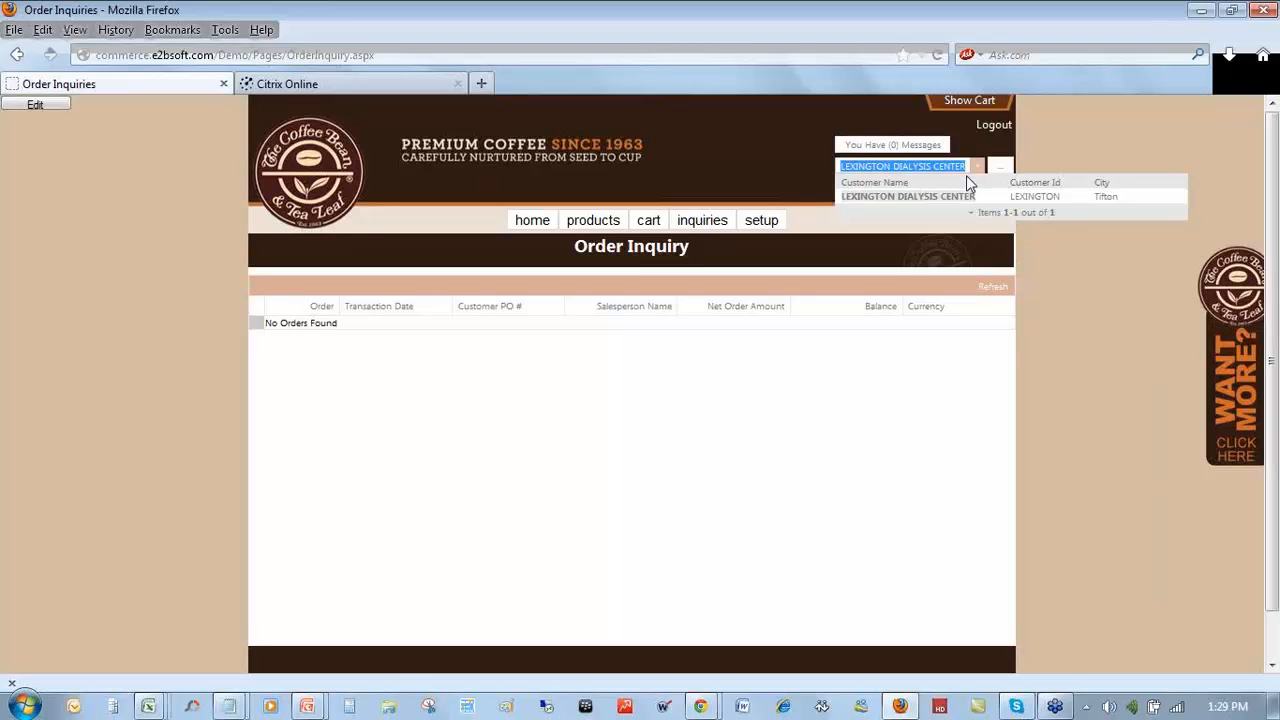
{"action": "key", "text": "BackSpace"}
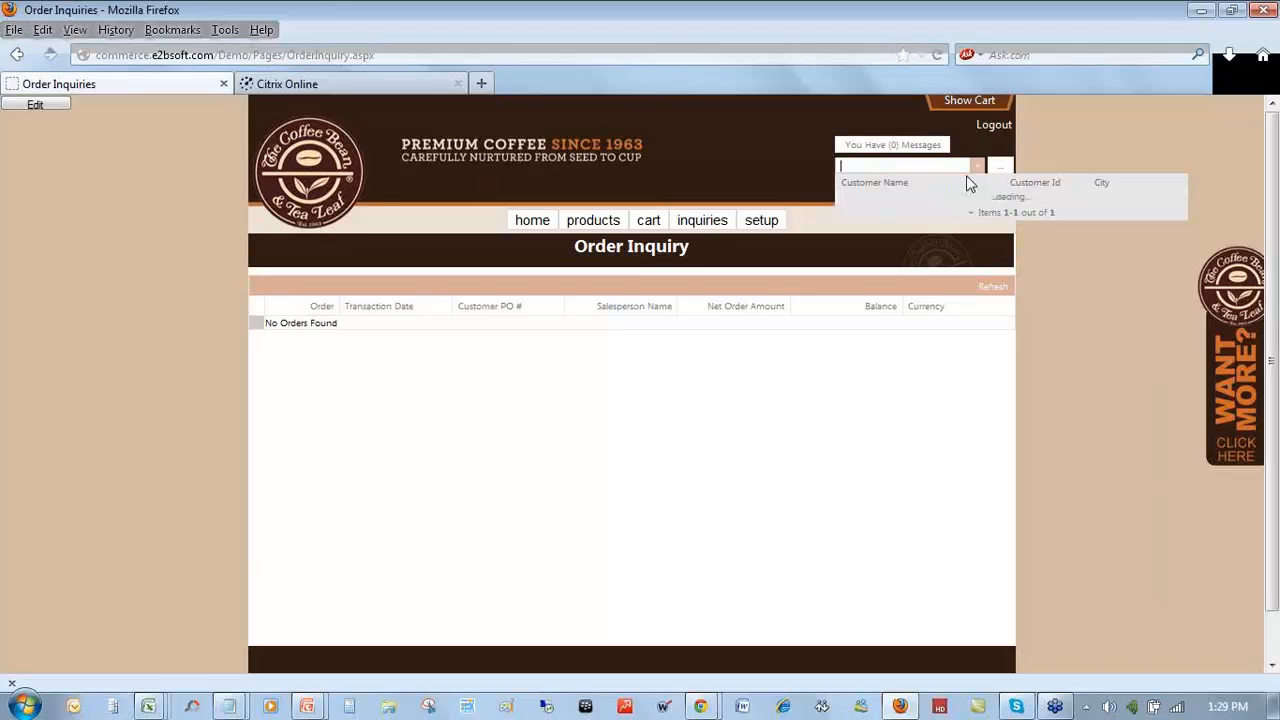
{"action": "left_click", "coordinate": [872, 205]}
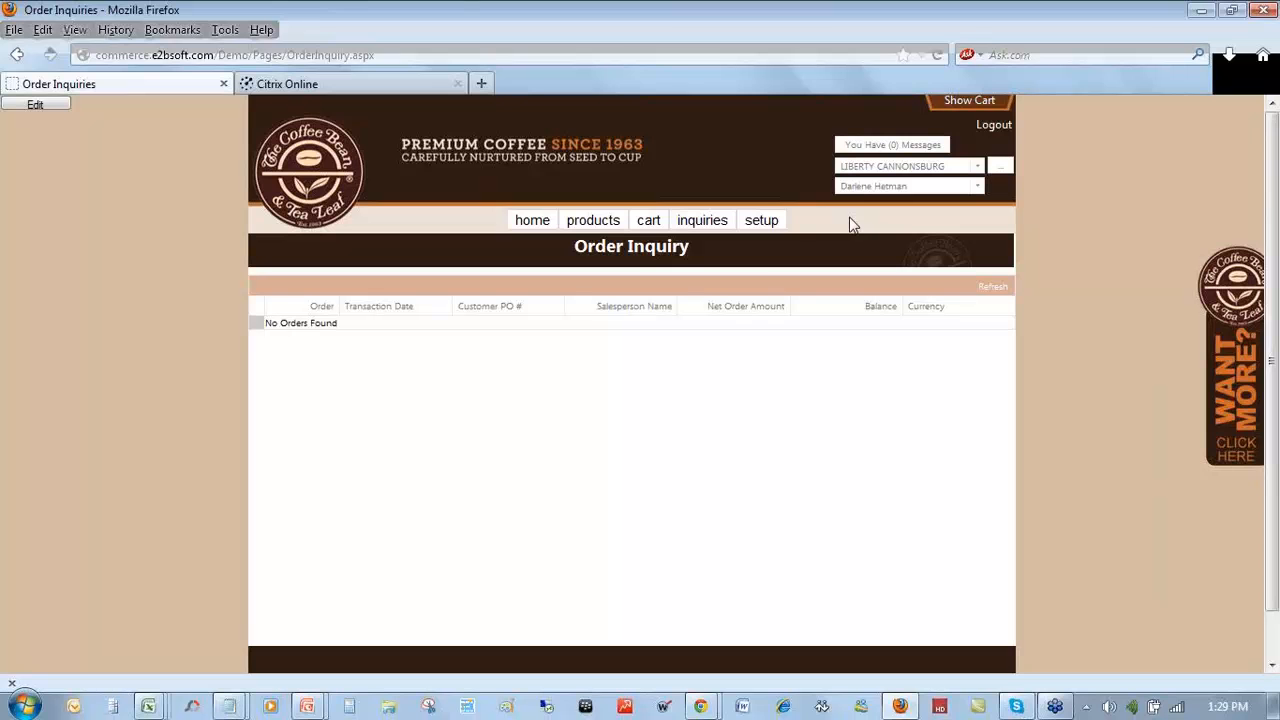
- Open Invoice Inquiry from the Inquiries menu for LIBERTY CANNONSBURG, showing no invoices
{"action": "mouse_move", "coordinate": [714, 220]}
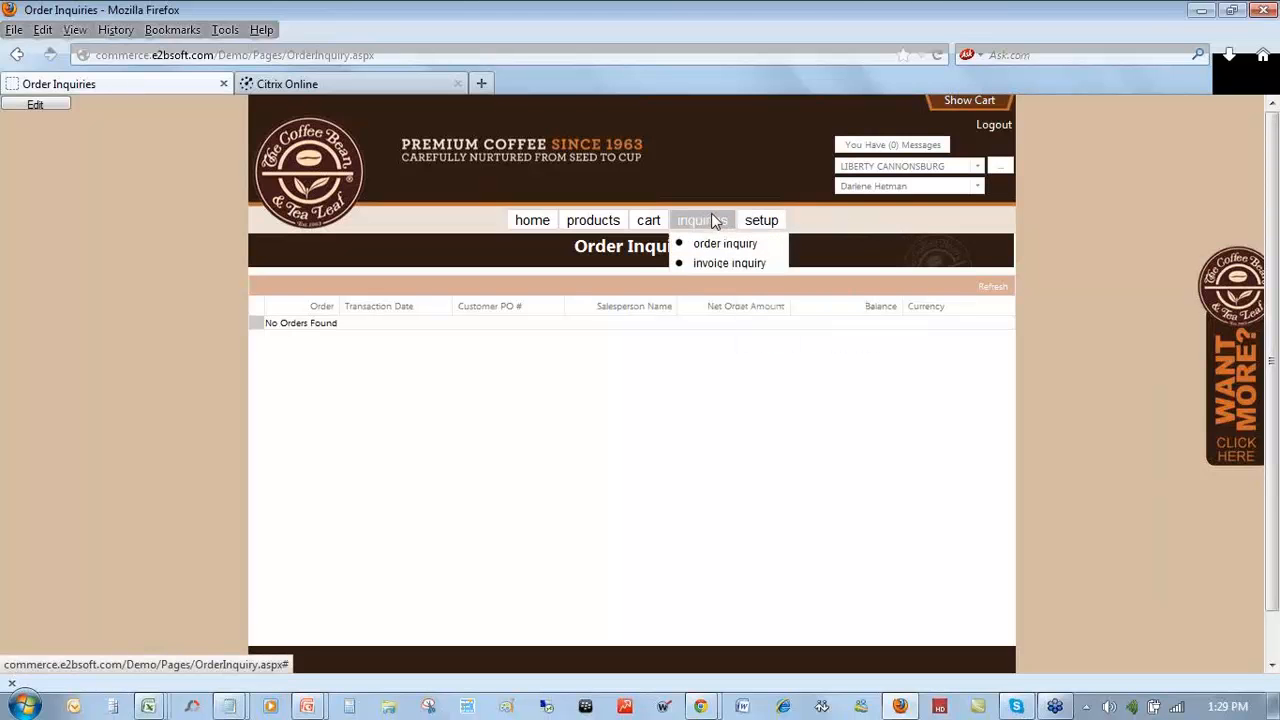
{"action": "left_click", "coordinate": [712, 265]}
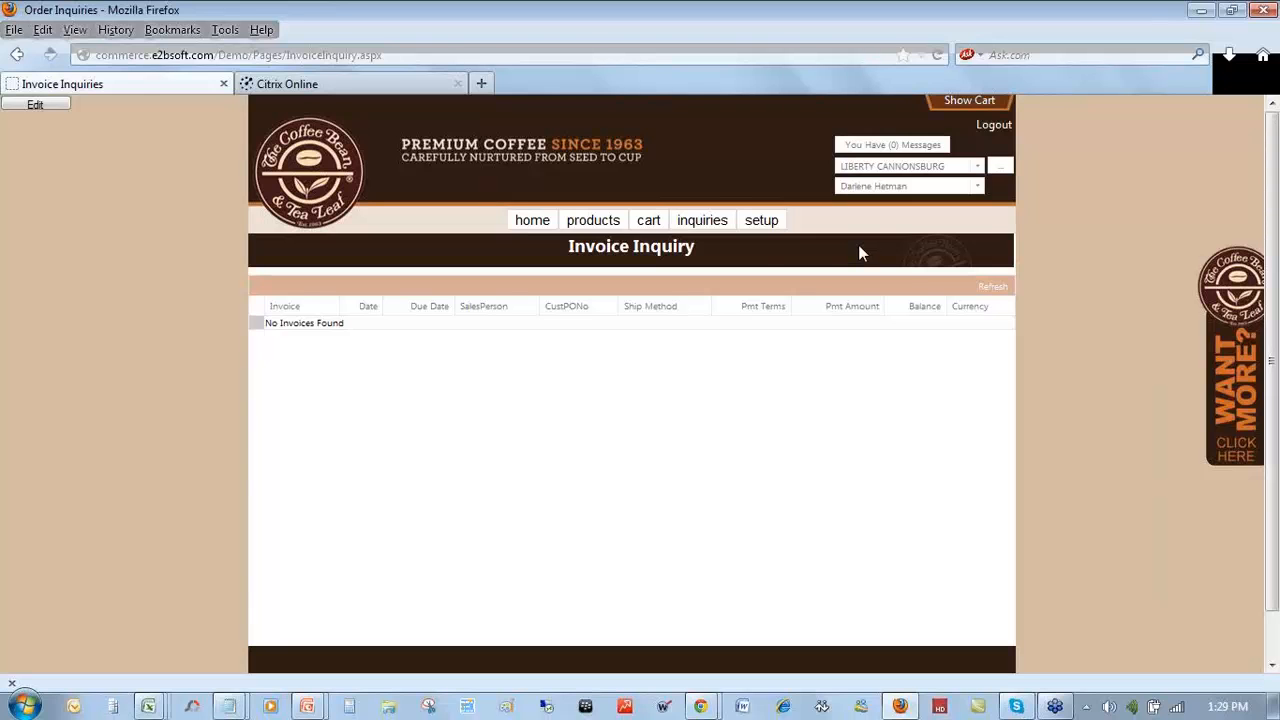
{"action": "mouse_move", "coordinate": [769, 233]}
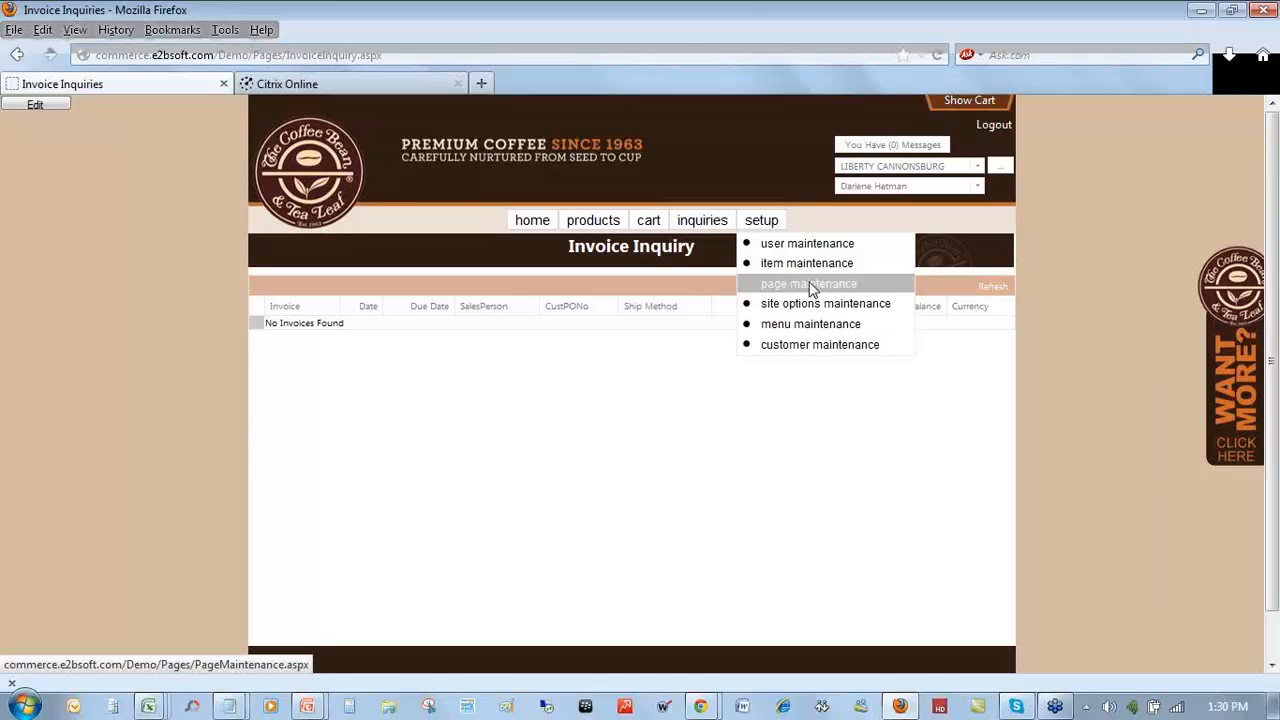
- View the User Maintenance list, then the Item Maintenance table of quantities and prices
{"action": "left_click", "coordinate": [818, 250]}
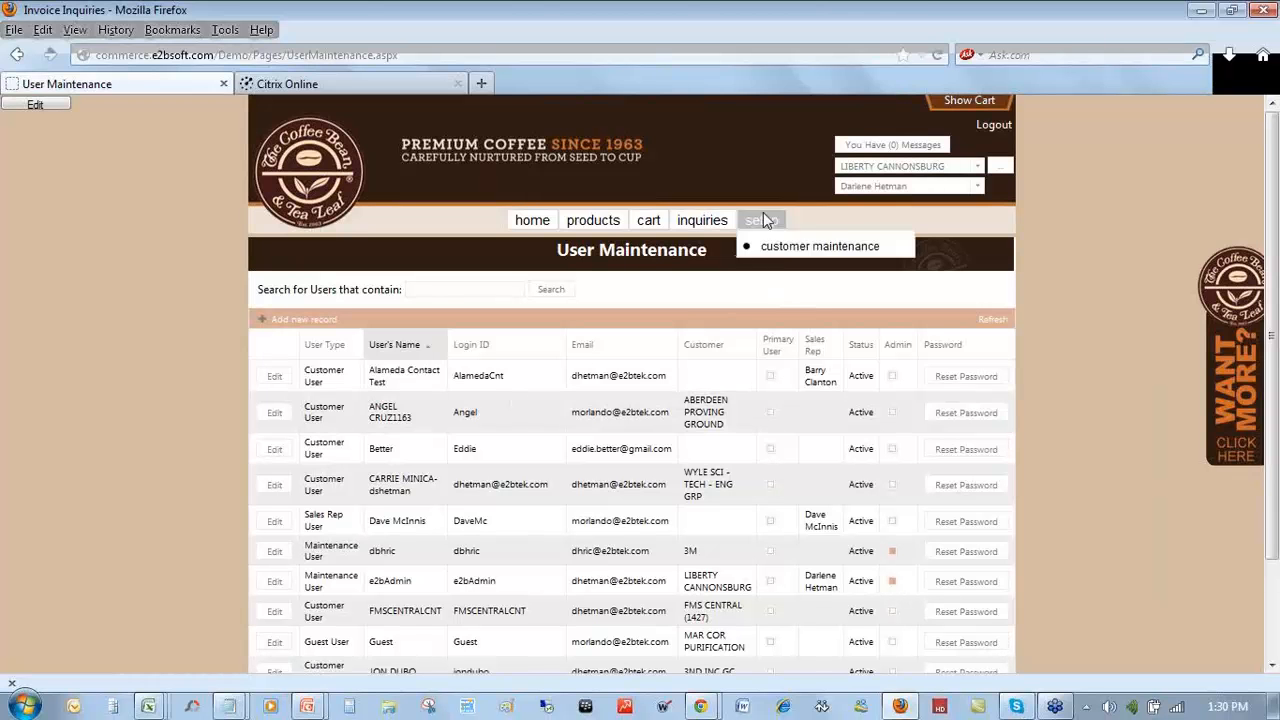
{"action": "left_click", "coordinate": [804, 266]}
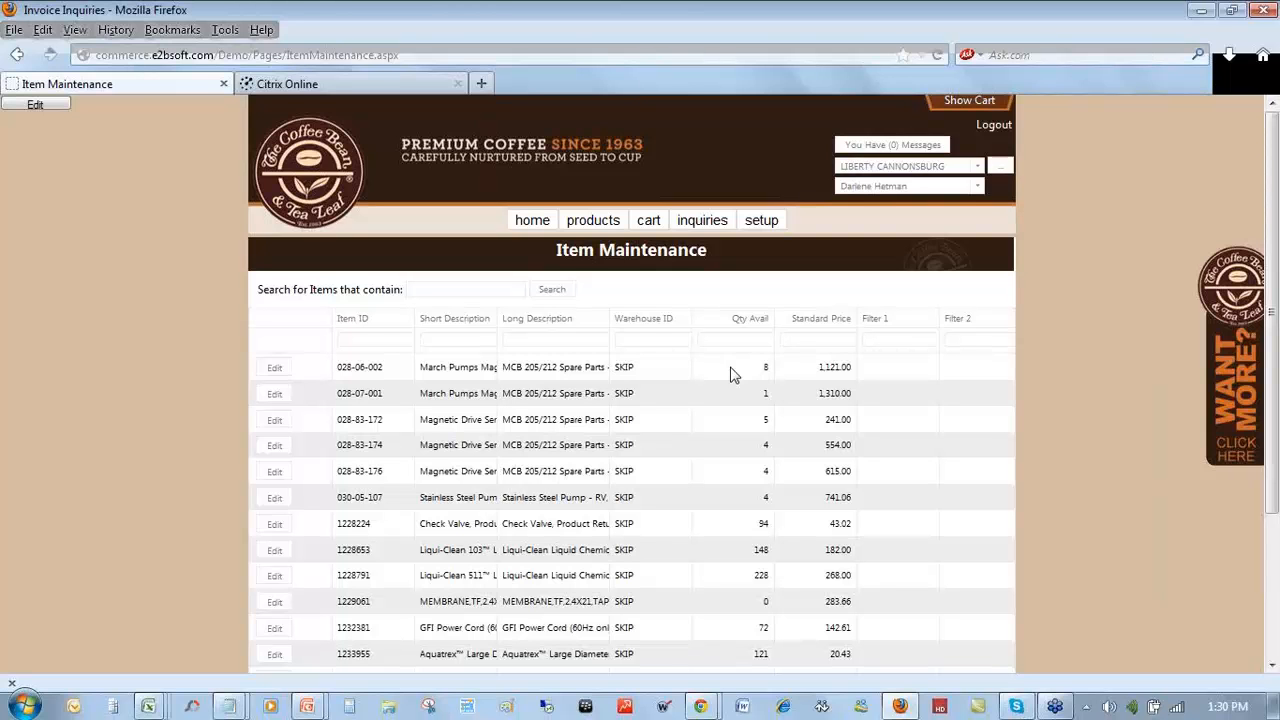
{"action": "left_click", "coordinate": [896, 341]}
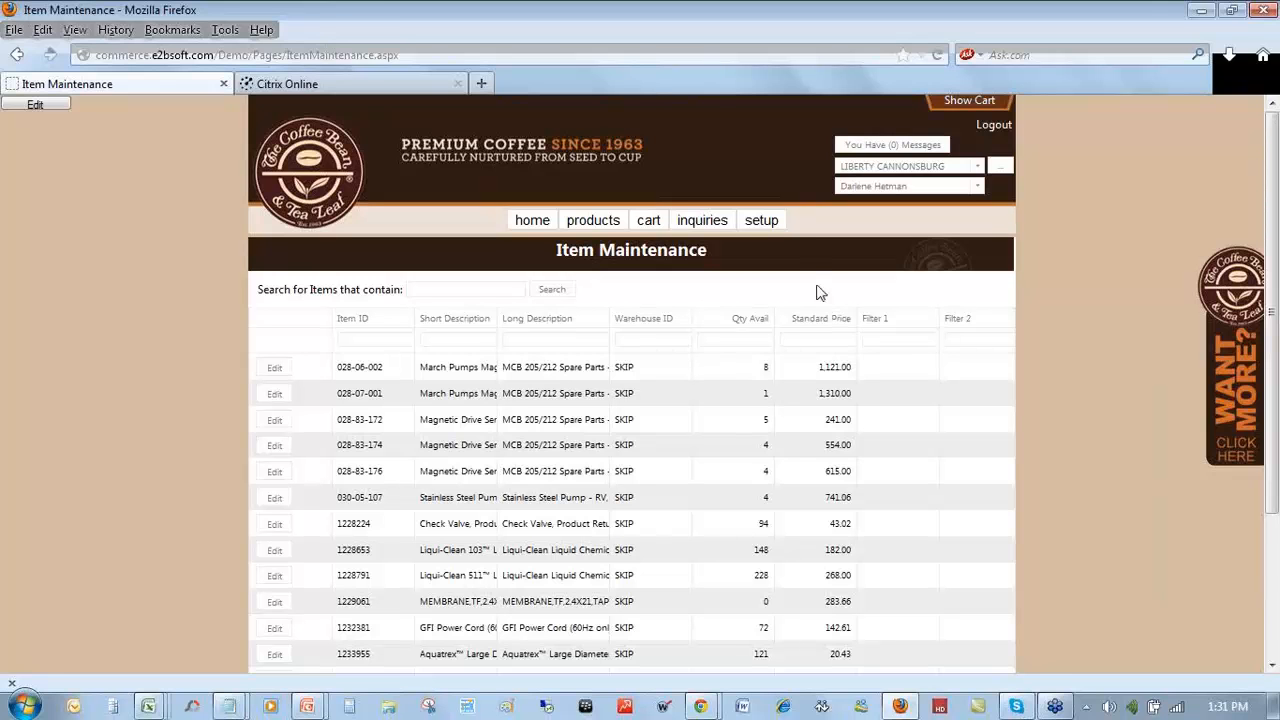
{"action": "mouse_move", "coordinate": [766, 221]}
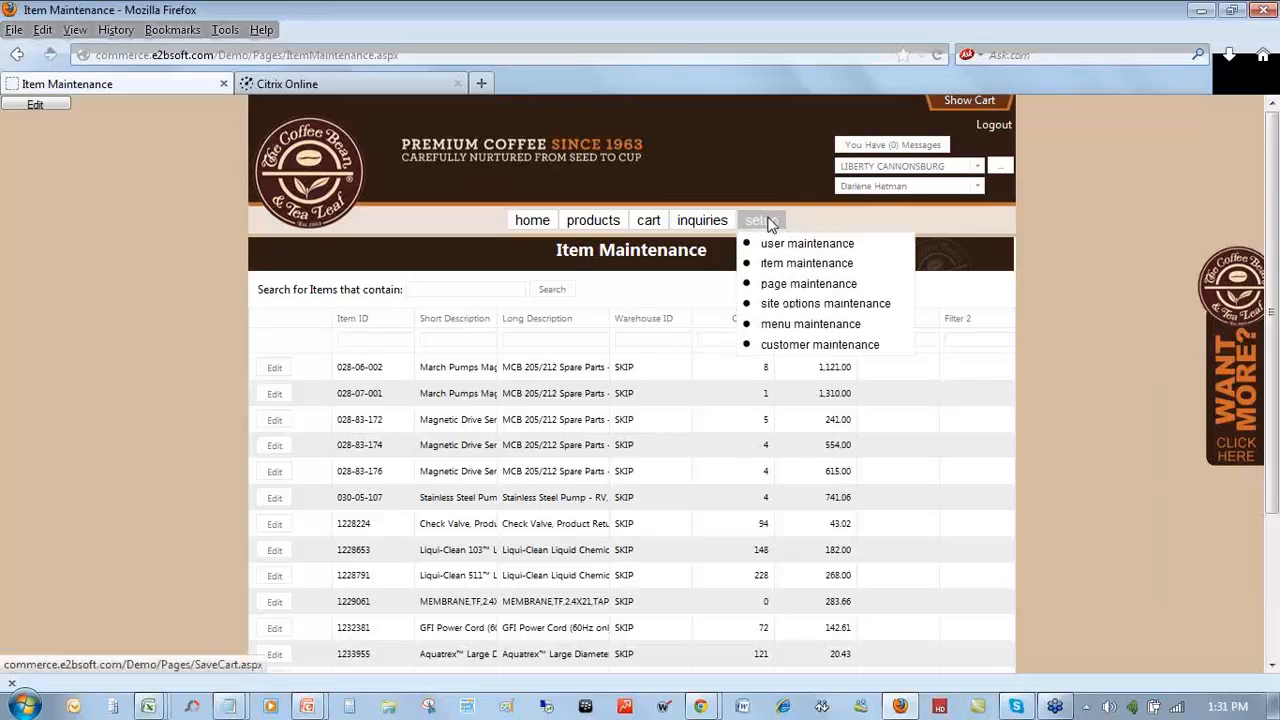
- Review the Menu Maintenance entries, then bring up Site Options Maintenance from Setup
{"action": "left_click", "coordinate": [845, 329]}
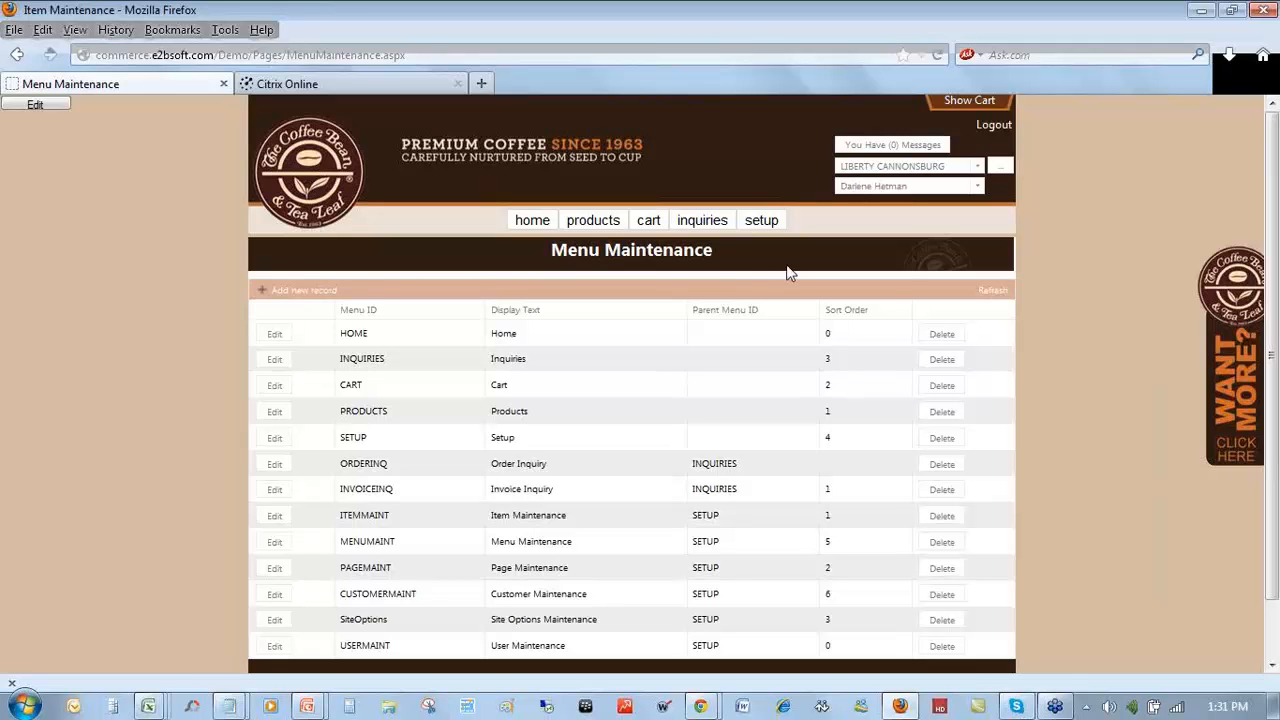
{"action": "mouse_move", "coordinate": [766, 233]}
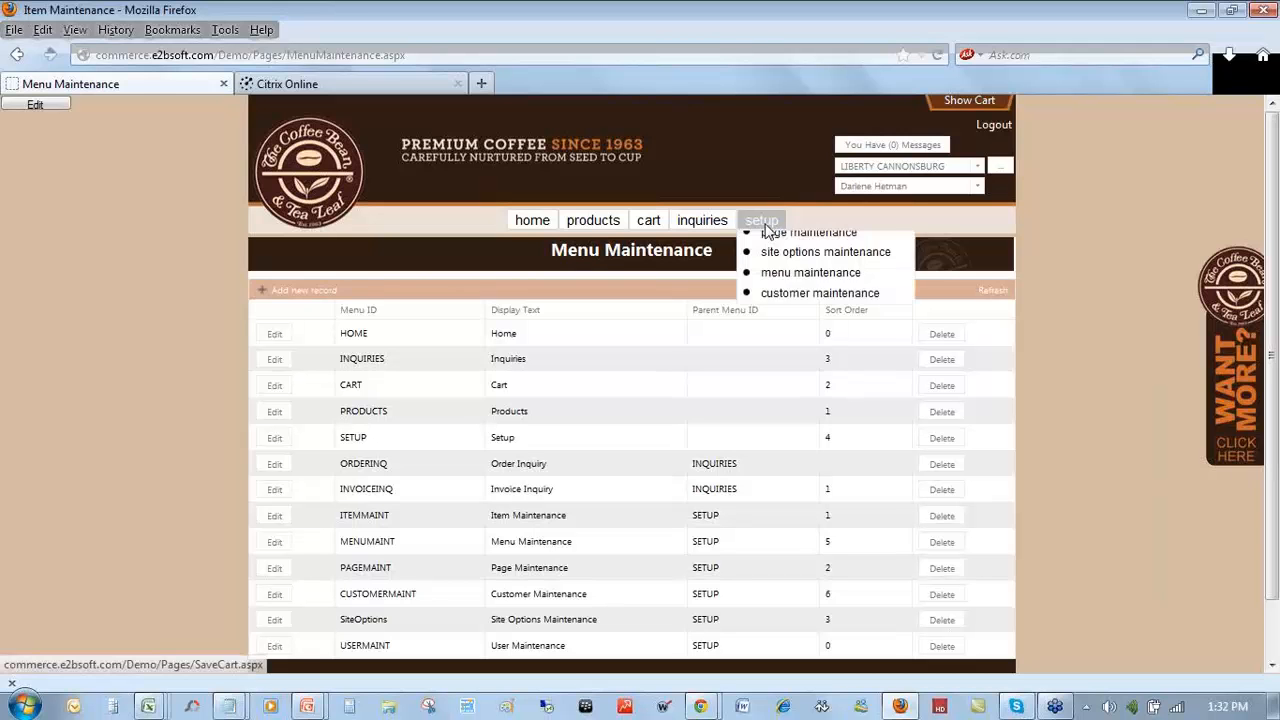
{"action": "left_click", "coordinate": [792, 303]}
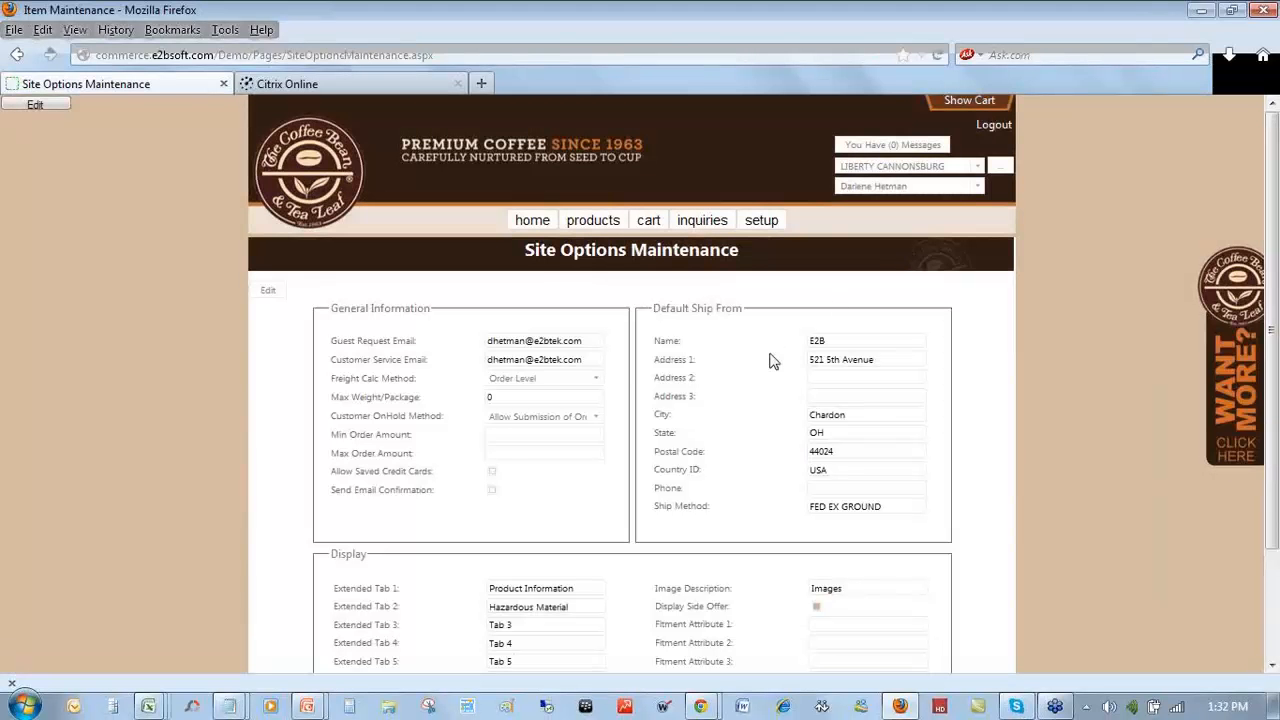
- Inspect the Guest Request Email setting and keep Freight Calc Method at Order Level
{"action": "left_click", "coordinate": [584, 342]}
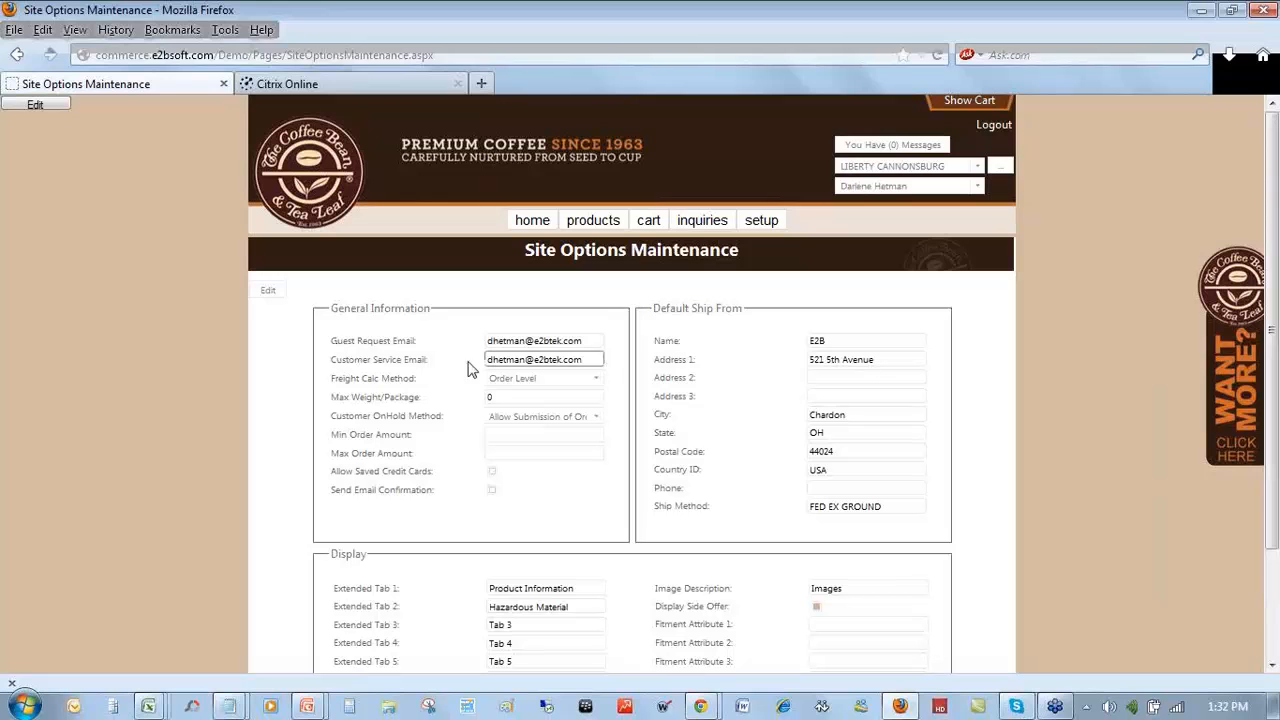
{"action": "left_click", "coordinate": [595, 386]}
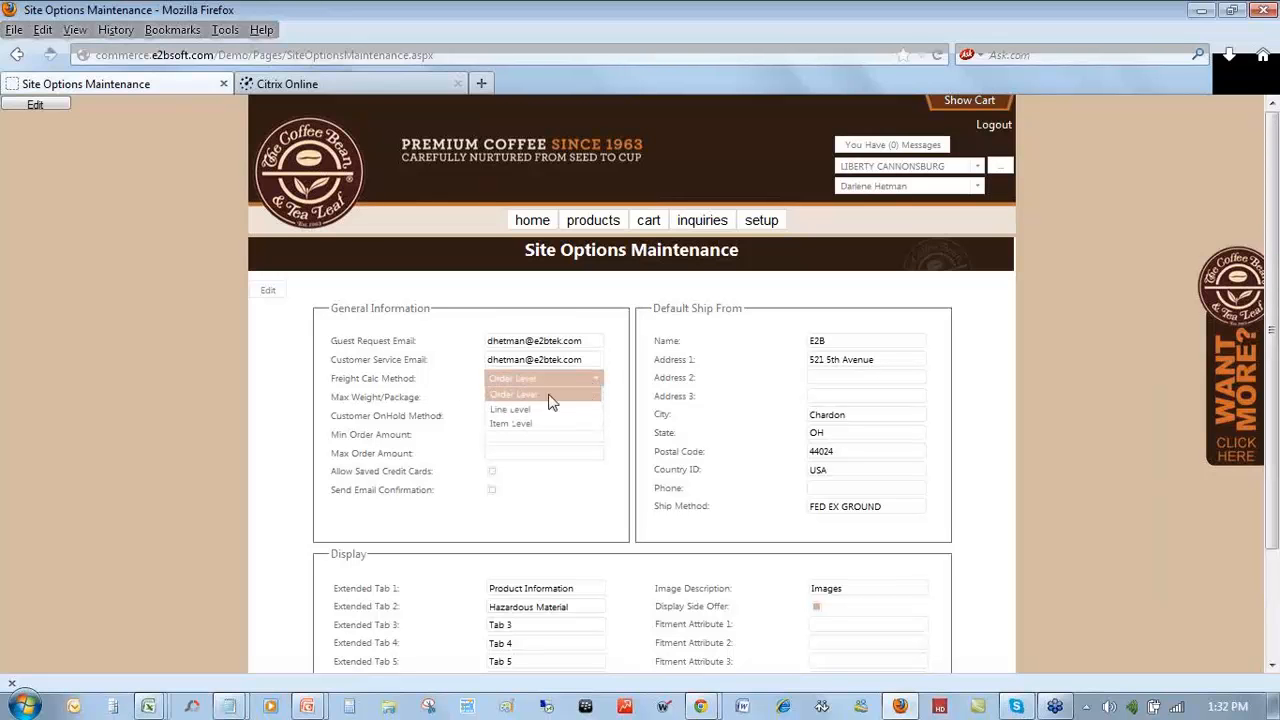
{"action": "left_click", "coordinate": [448, 404]}
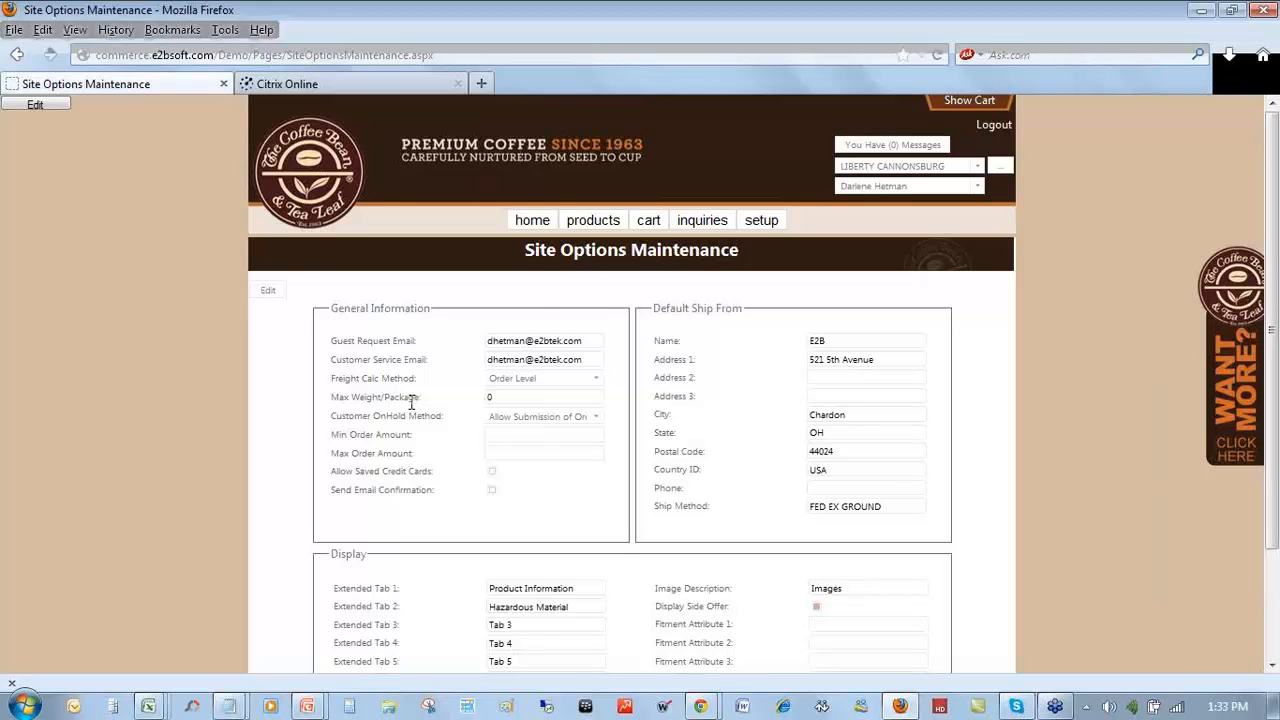
{"action": "scroll", "coordinate": [412, 403], "scroll_direction": "down", "scroll_amount": 1}
{"action": "scroll", "coordinate": [412, 403], "scroll_direction": "down", "scroll_amount": 2}
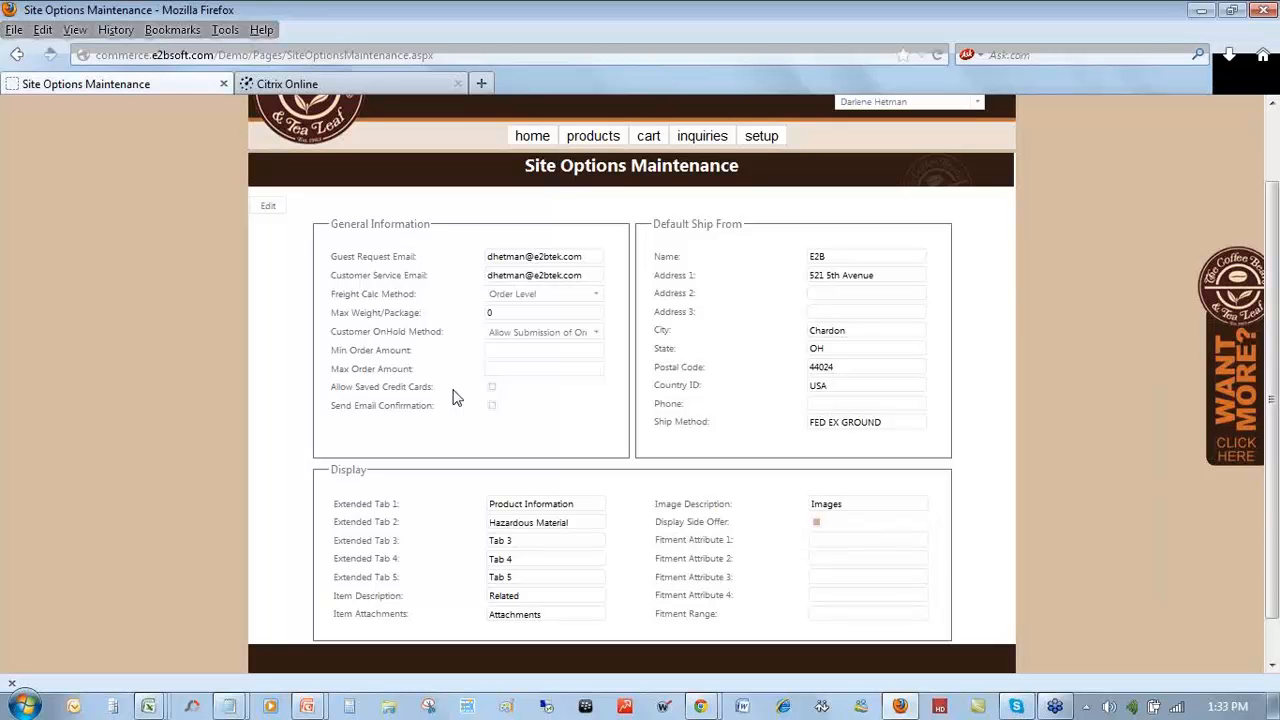
{"action": "scroll", "coordinate": [456, 398], "scroll_direction": "down", "scroll_amount": 1}
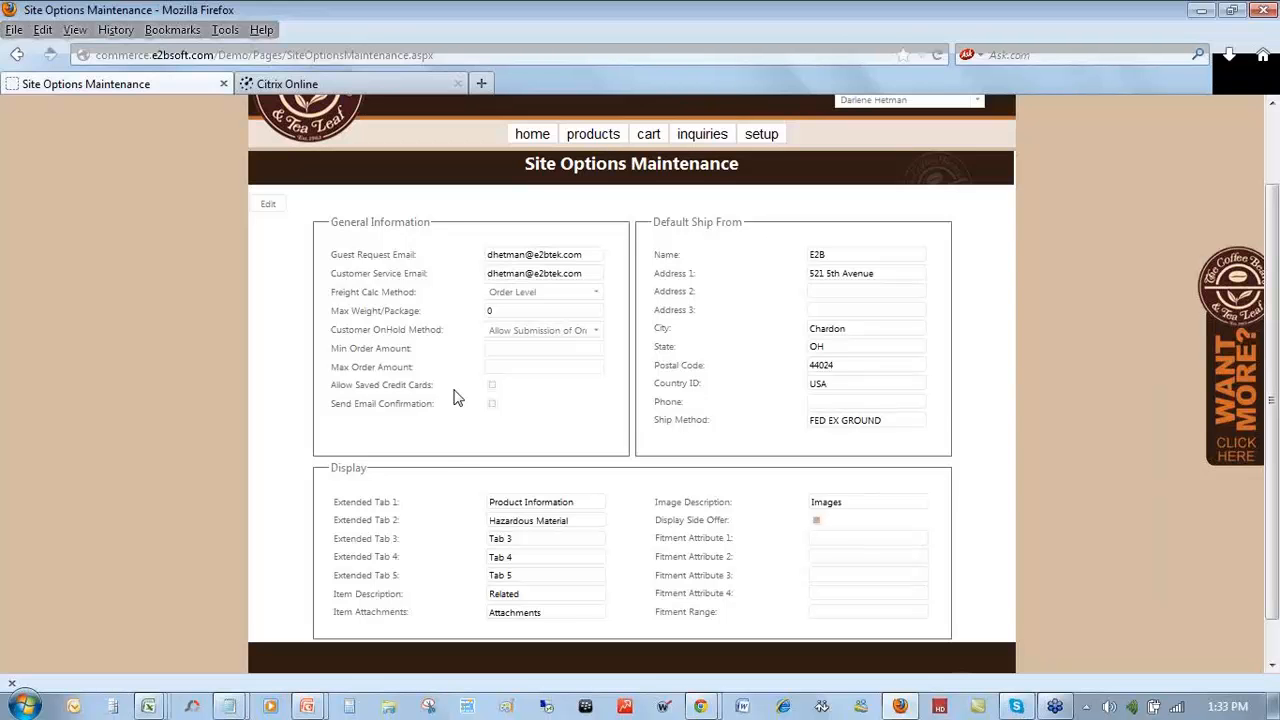
{"action": "scroll", "coordinate": [456, 398], "scroll_direction": "down", "scroll_amount": 1}
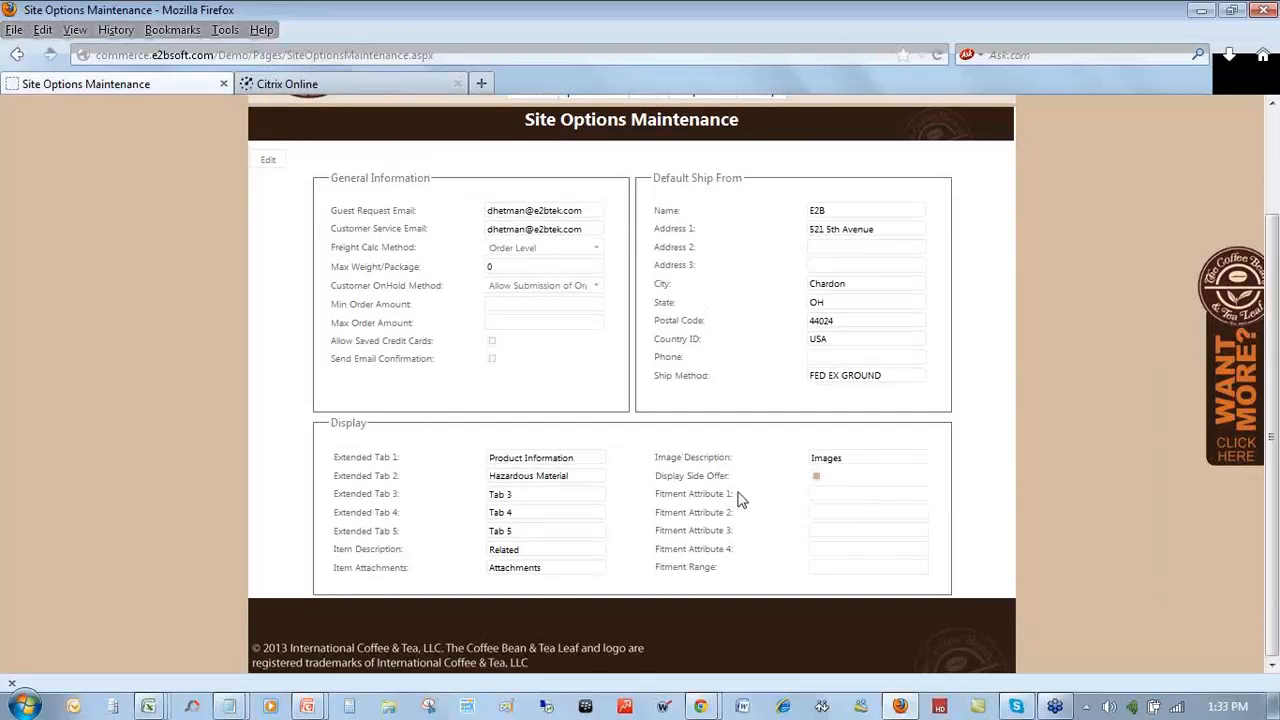
{"action": "scroll", "coordinate": [740, 500], "scroll_direction": "up", "scroll_amount": 3}
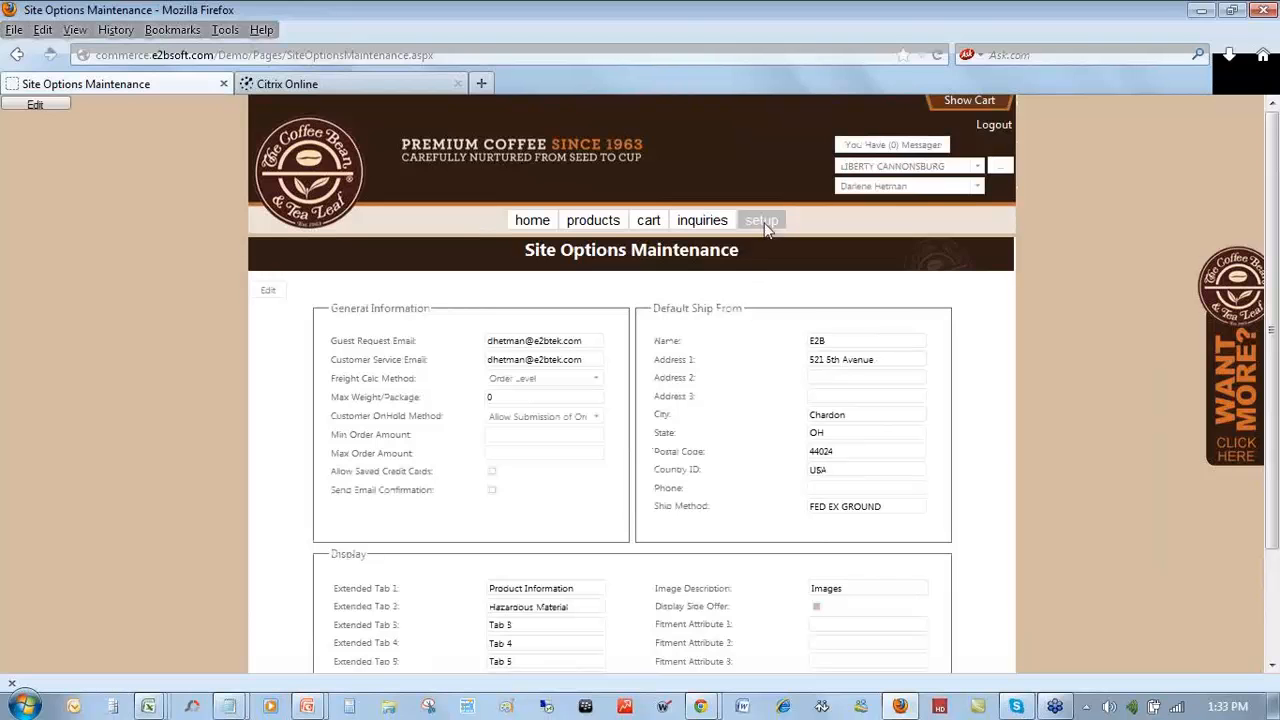
{"action": "mouse_move", "coordinate": [766, 228]}
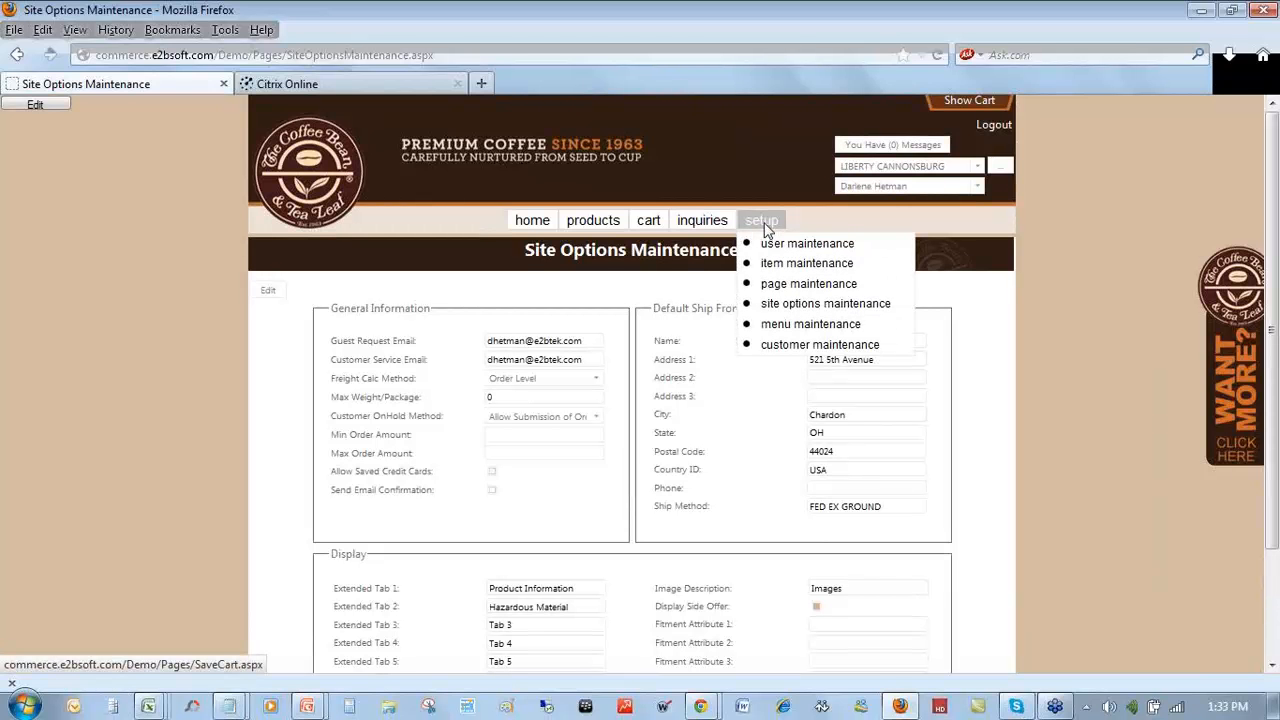